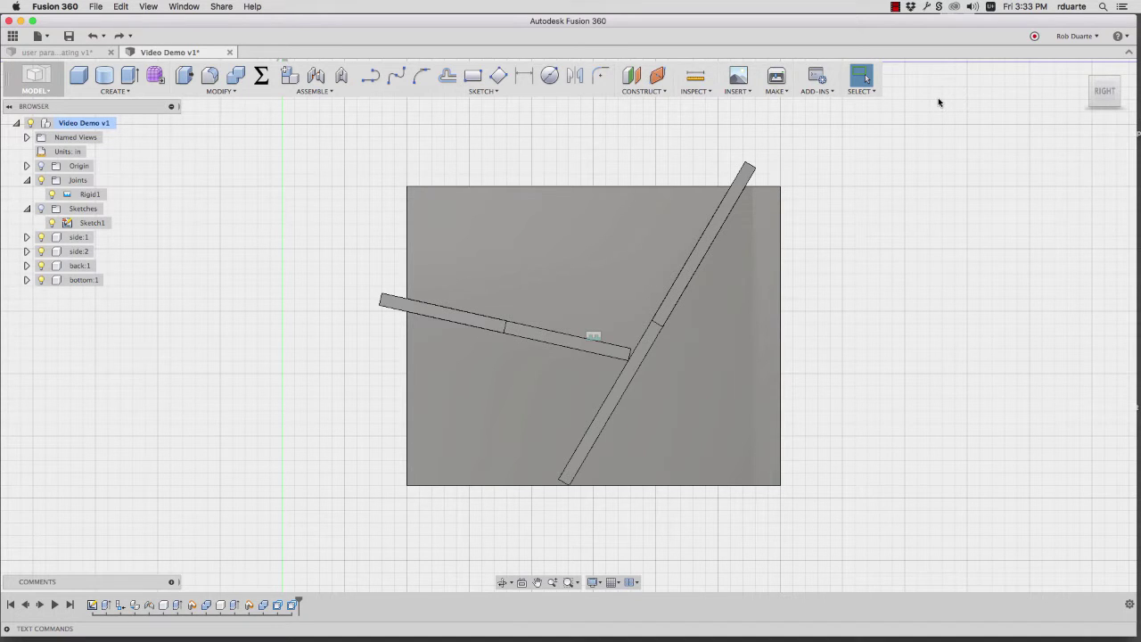
# Open Sketch1 and change the 12.00 dimension to 15, then restore it to 12
pyautogui.doubleClick(91, 222)
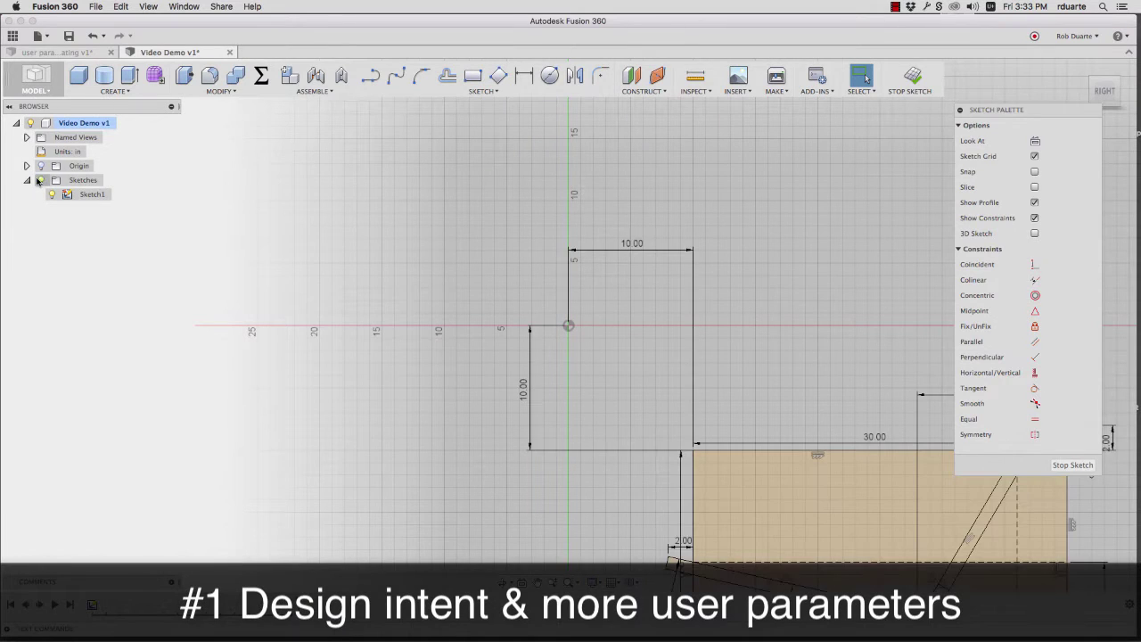
pyautogui.scroll(-2, 856, 285)
pyautogui.moveTo(856, 285)
pyautogui.mouseDown(button='middle')
pyautogui.moveTo(522, 110)
pyautogui.moveTo(541, 146)
pyautogui.moveTo(630, 157)
pyautogui.mouseUp(button='middle')
pyautogui.doubleClick(703, 207)
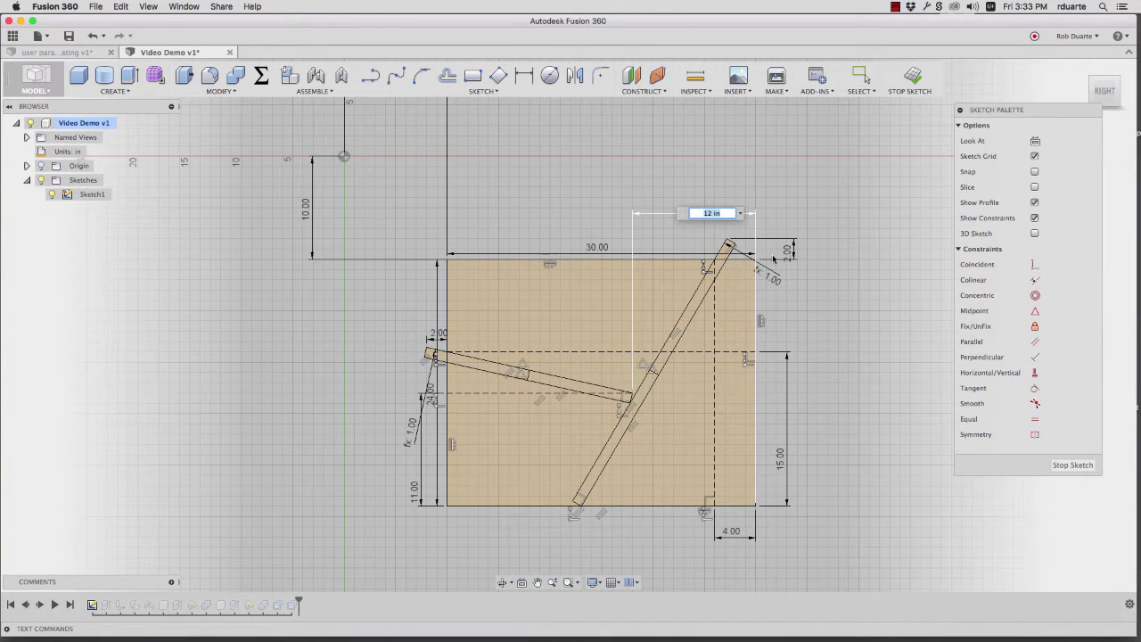
pyautogui.write('15')
pyautogui.press('Return')
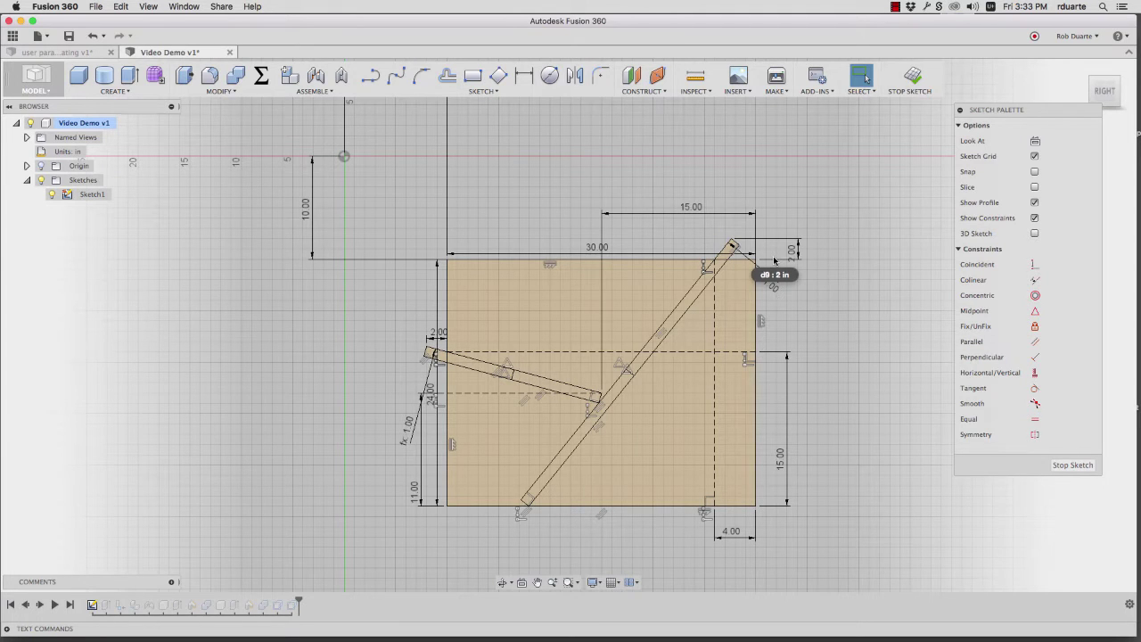
pyautogui.doubleClick(692, 210)
pyautogui.write('12')
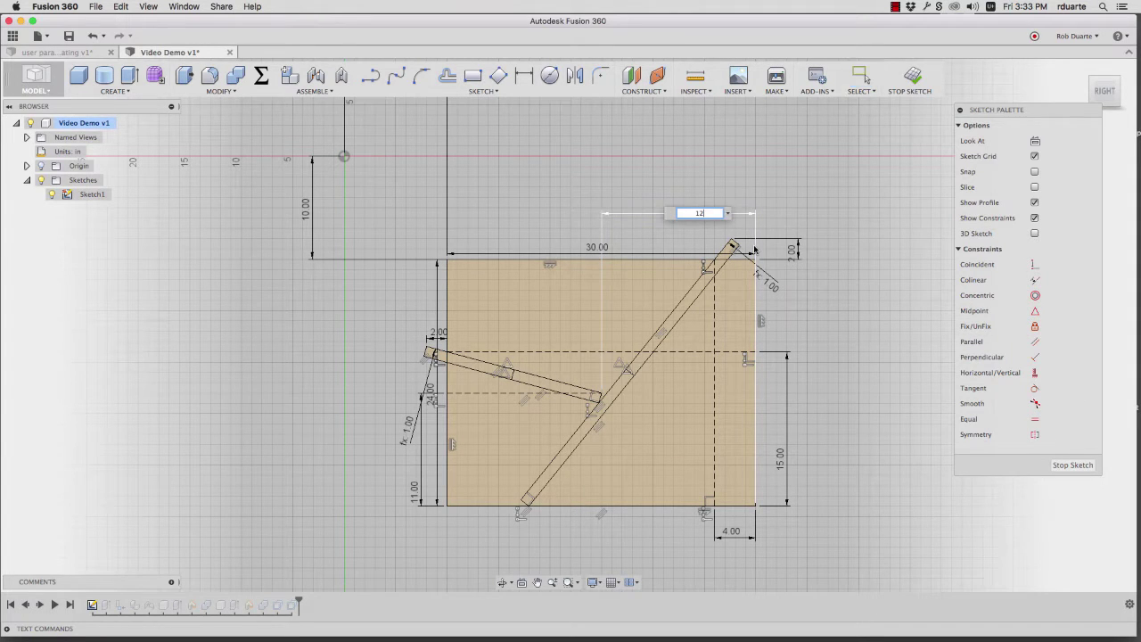
pyautogui.press('Return')
# Bring the whole side panel into view and move the 11.00 dimension further left
pyautogui.scroll(5, 551, 403)
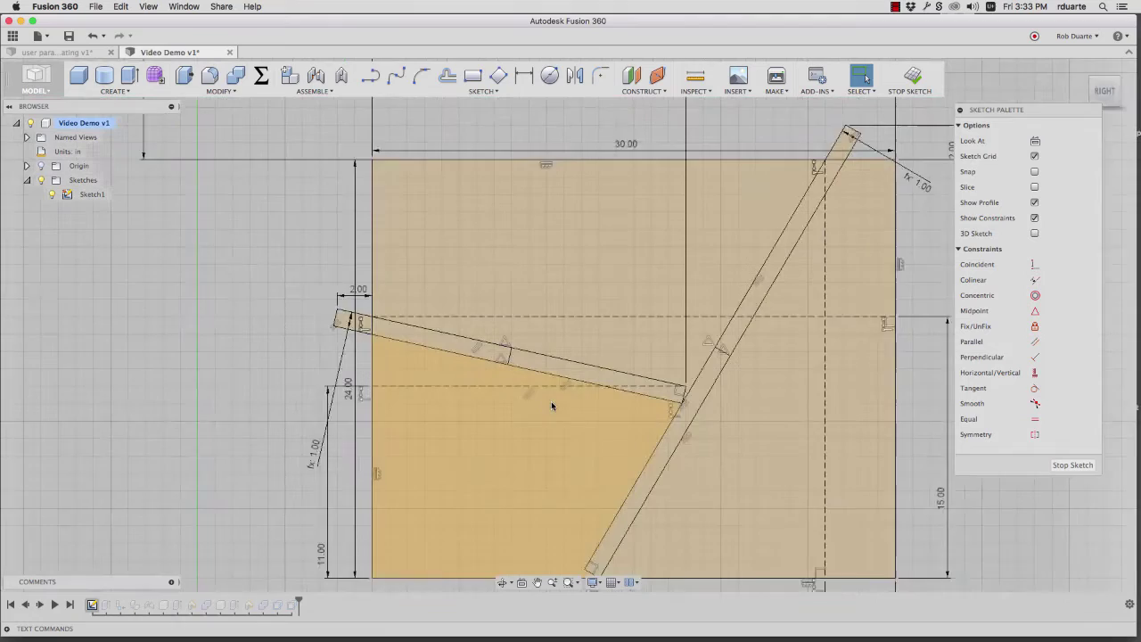
pyautogui.scroll(-4, 577, 250)
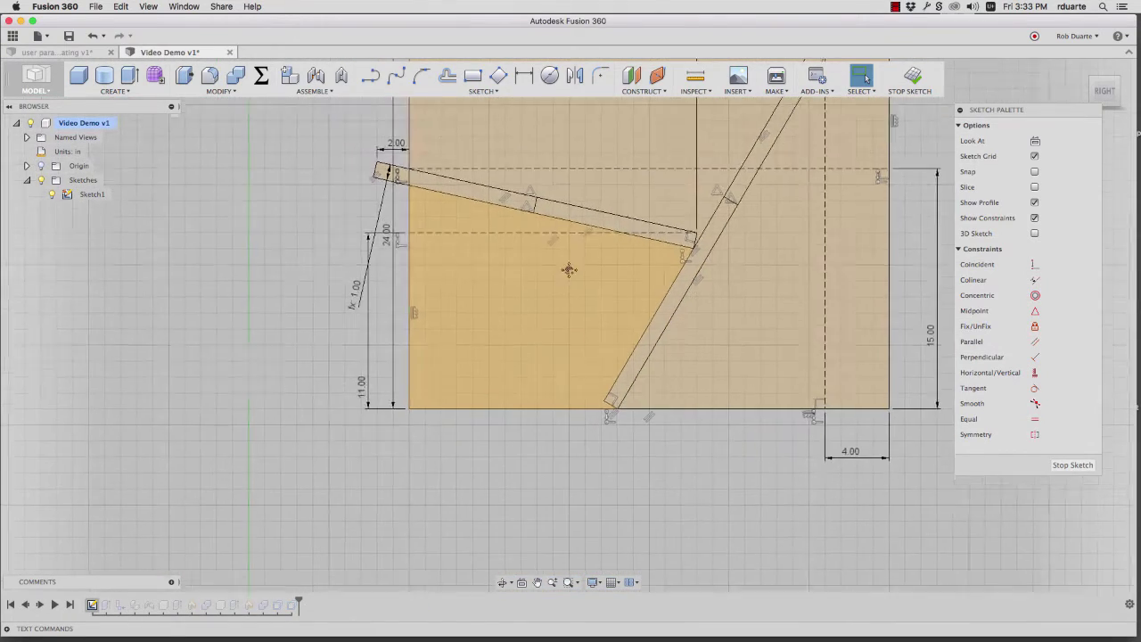
pyautogui.moveTo(568, 262); pyautogui.dragTo(527, 362, button='middle')
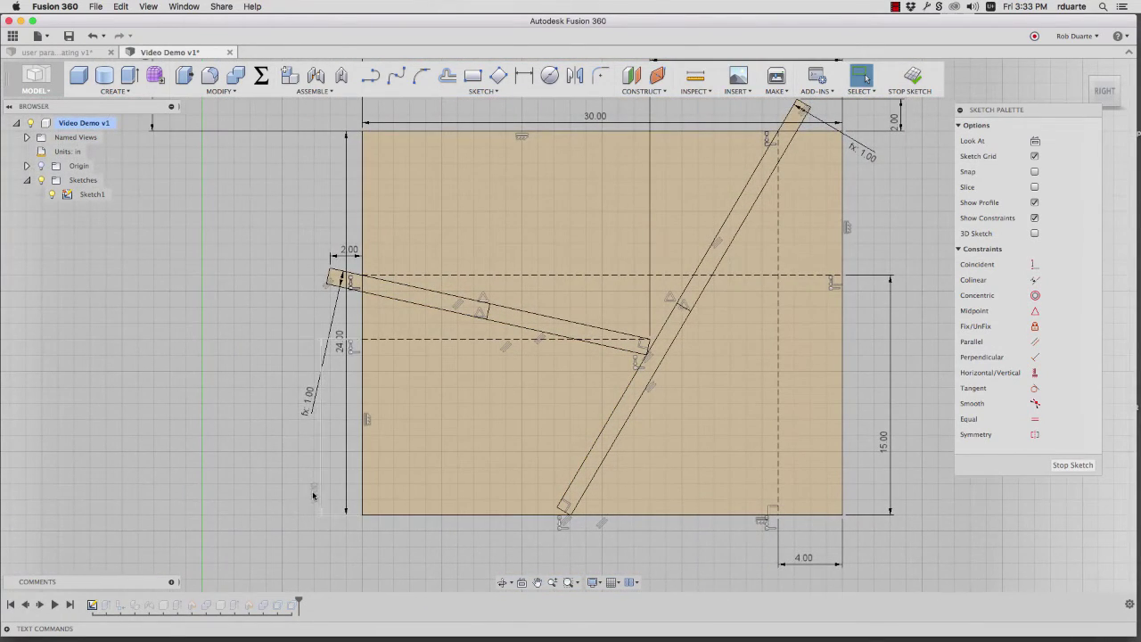
pyautogui.press('Escape')
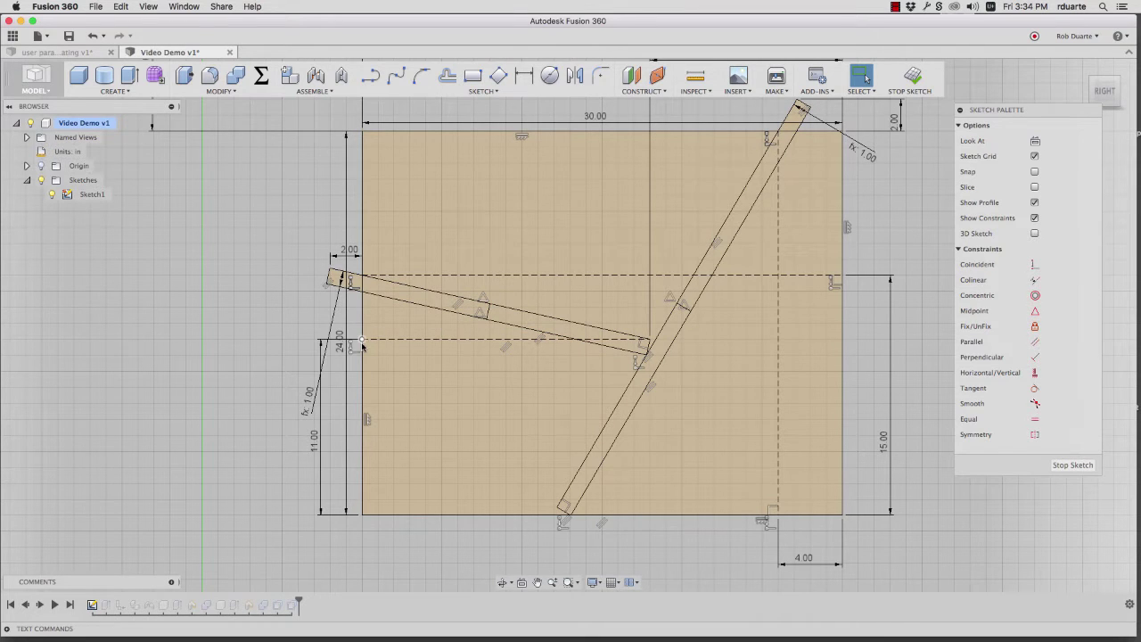
pyautogui.moveTo(314, 441); pyautogui.dragTo(276, 444)
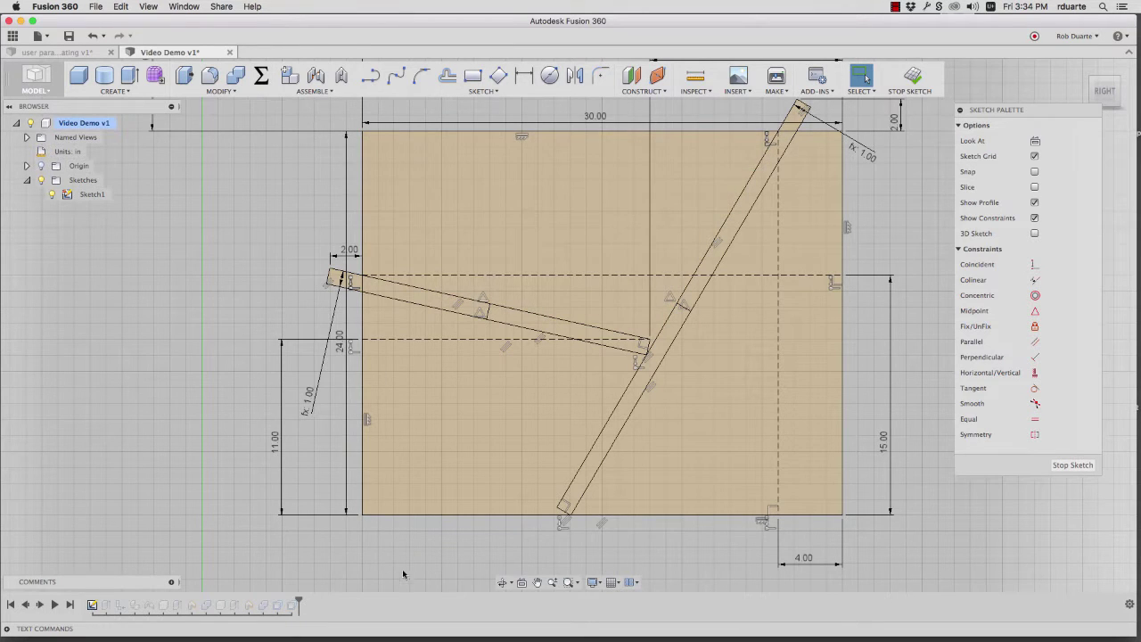
# Add a user parameter named sitheight with a value of 11 in
pyautogui.click(261, 75)
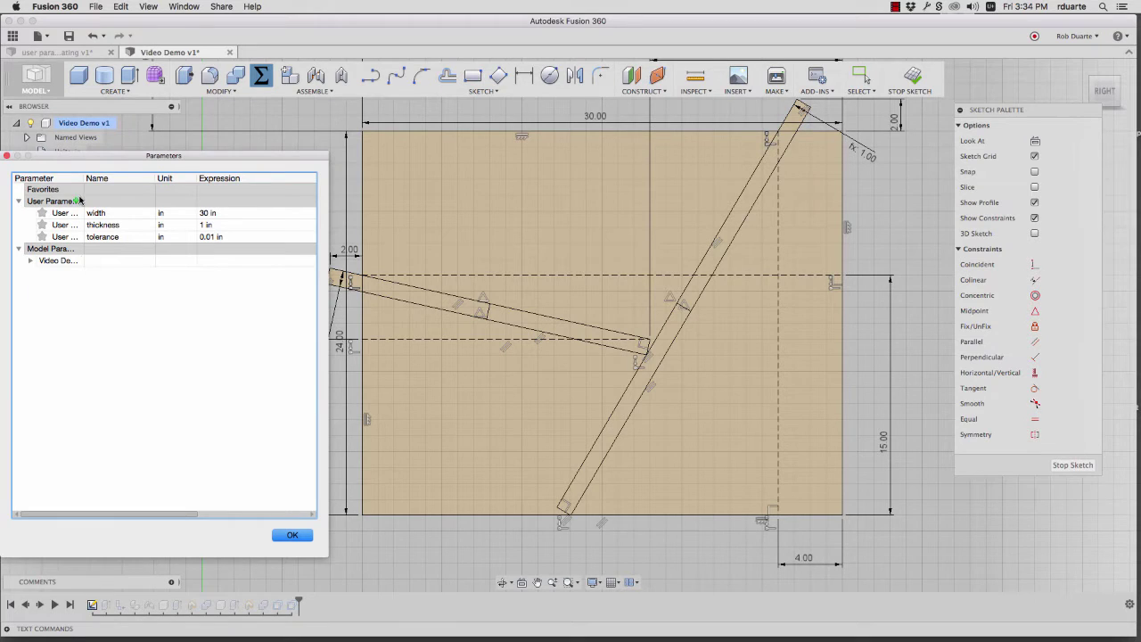
pyautogui.click(77, 201)
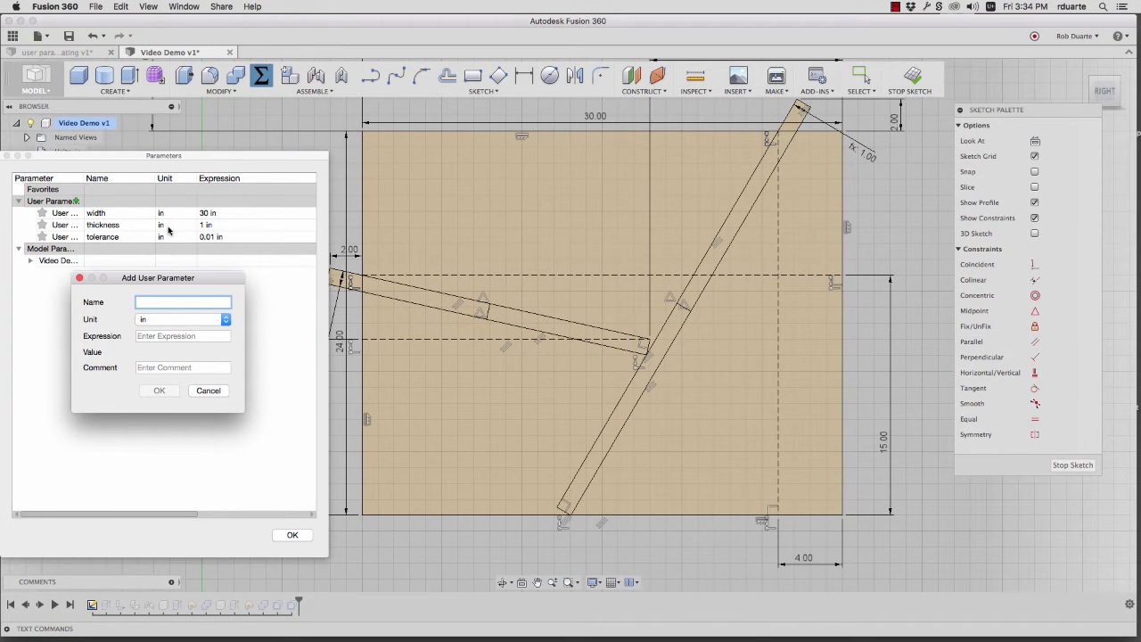
pyautogui.write('st')
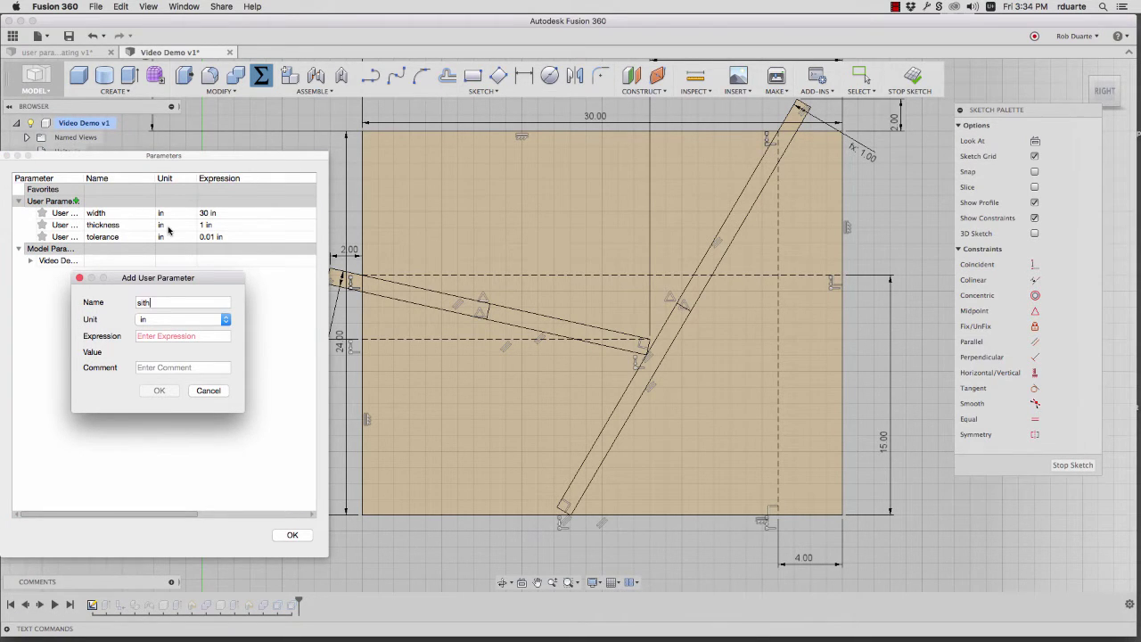
pyautogui.click(161, 335)
pyautogui.write('11')
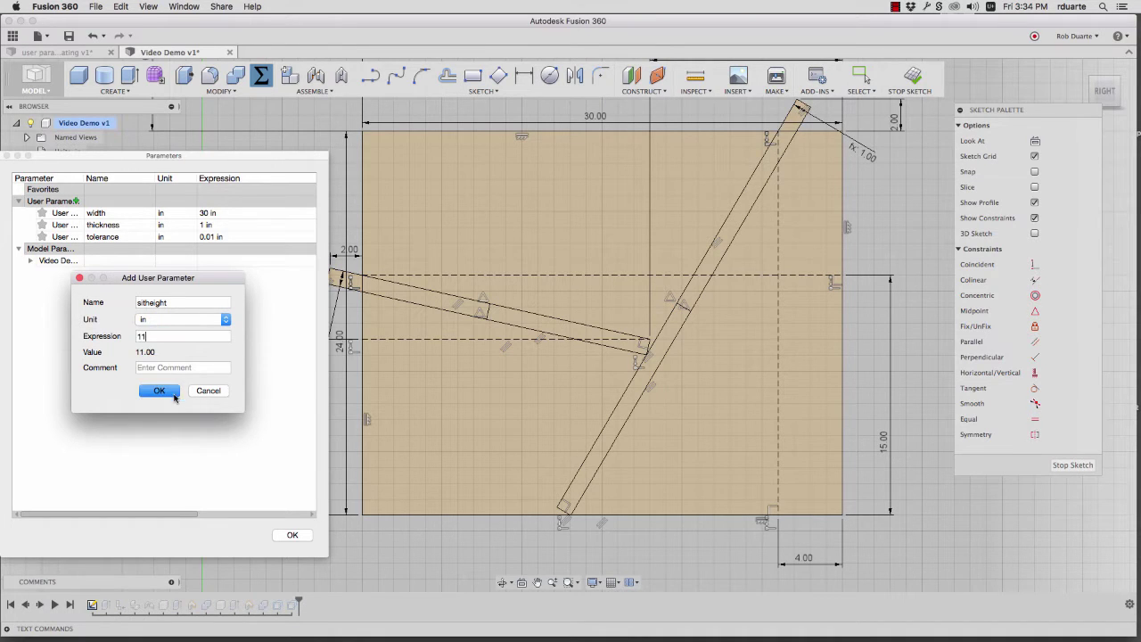
pyautogui.click(166, 391)
pyautogui.click(293, 535)
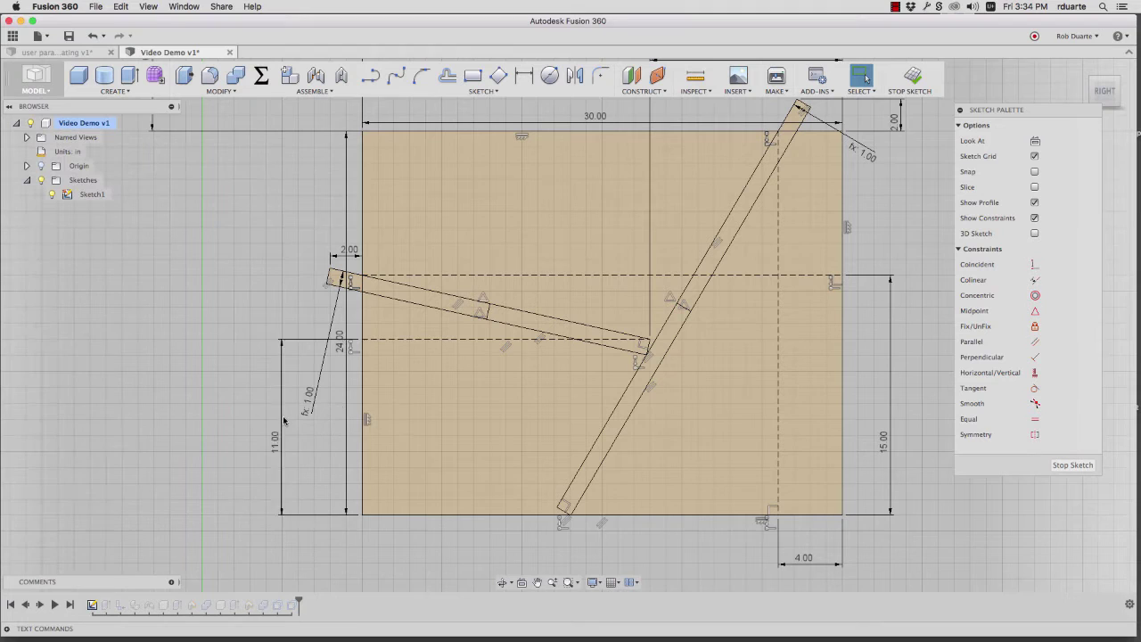
# Set the 11.00 seat-height dimension's value to sitheight
pyautogui.doubleClick(285, 424)
pyautogui.write('sitheight')
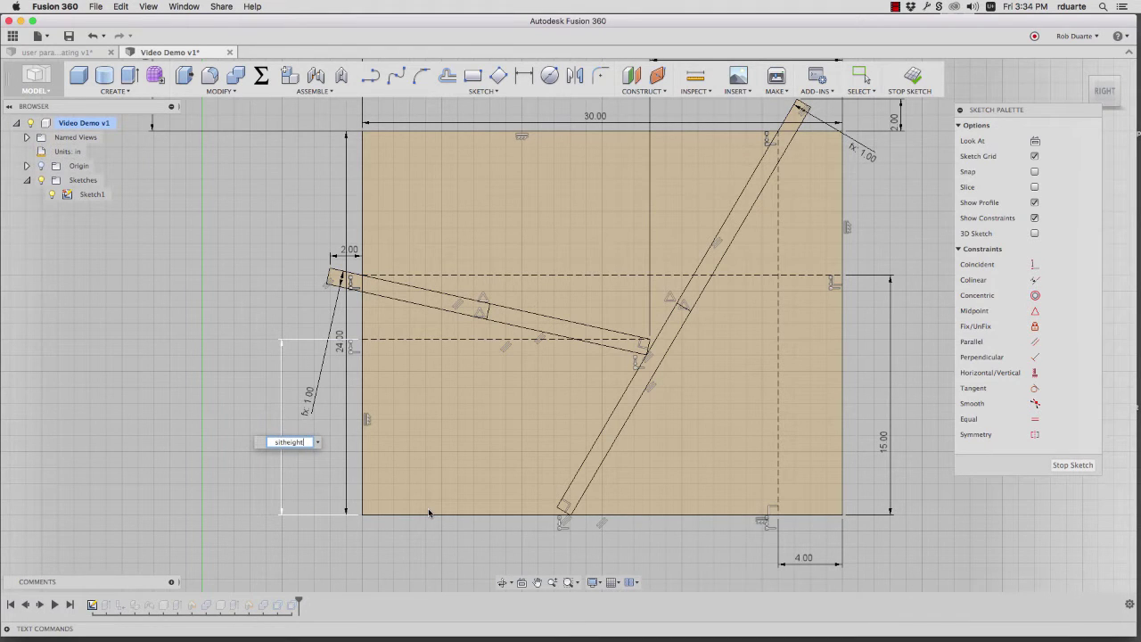
pyautogui.press('Return')
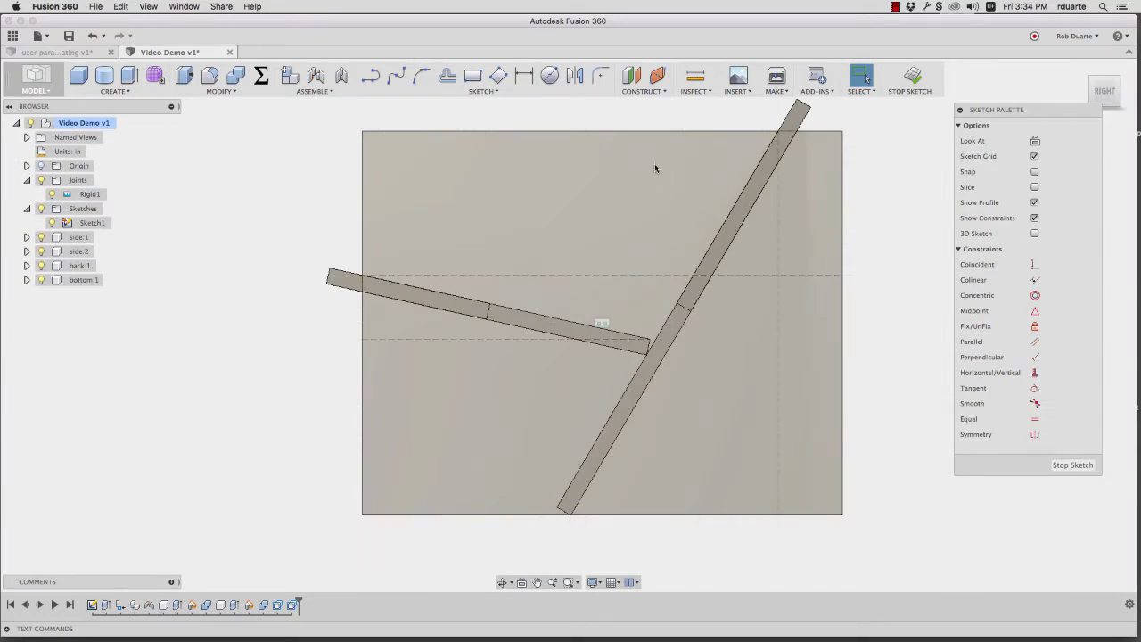
# Finish the sketch, go to Home view, and use Shaded with Visible Edges Only
pyautogui.click(909, 79)
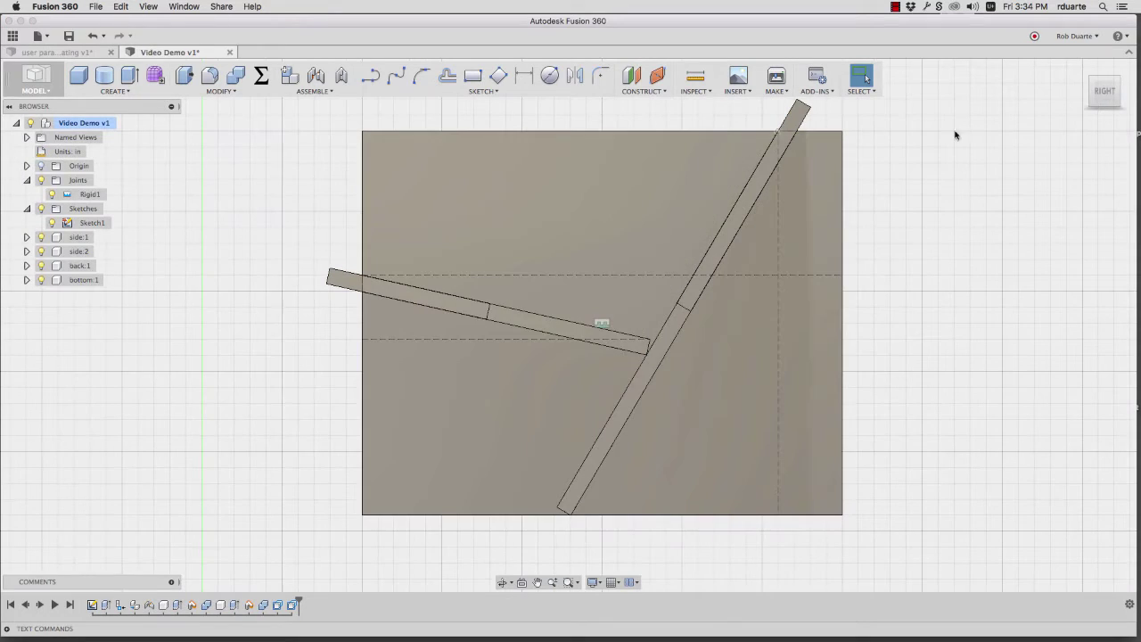
pyautogui.click(1081, 69)
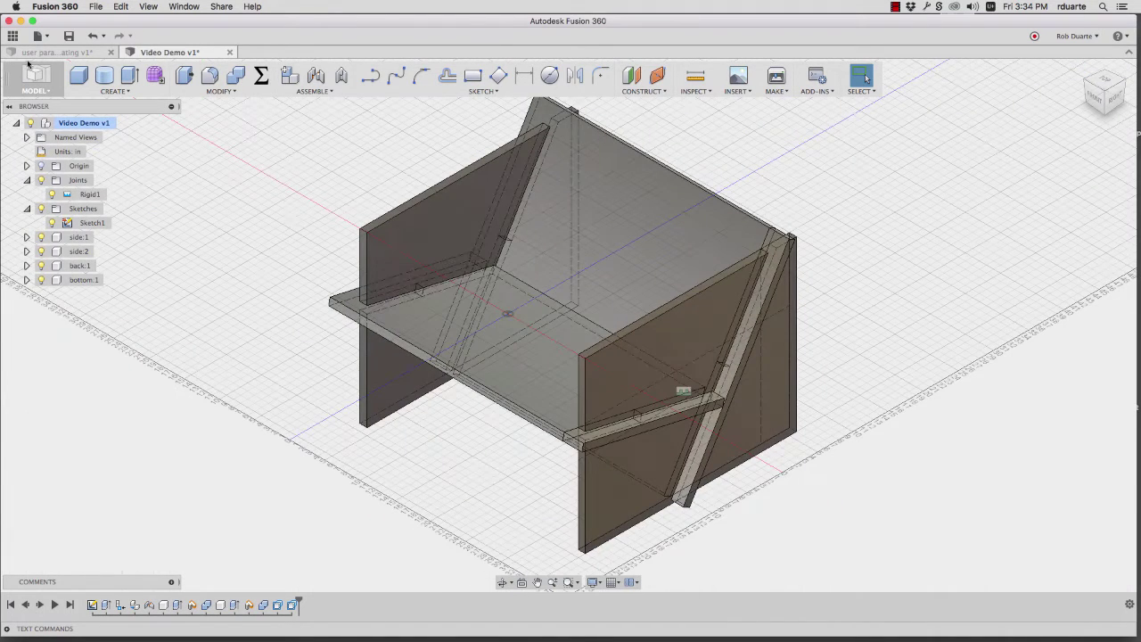
pyautogui.click(593, 582)
pyautogui.moveTo(624, 505)
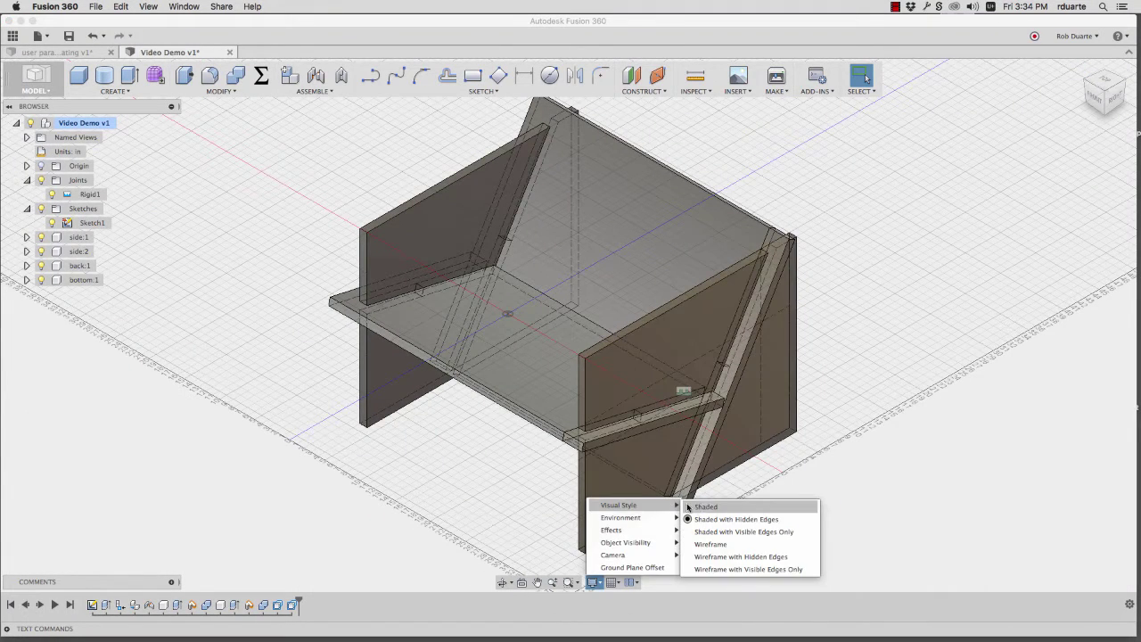
pyautogui.click(715, 531)
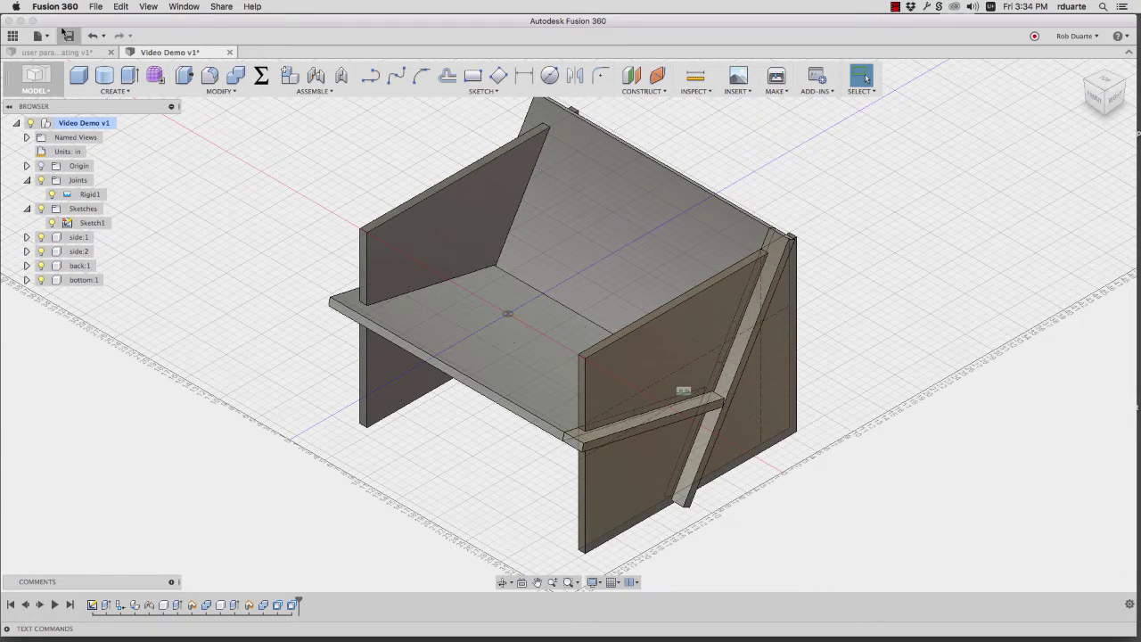
# Change the sitheight parameter from 11 in to 12 in
pyautogui.click(257, 74)
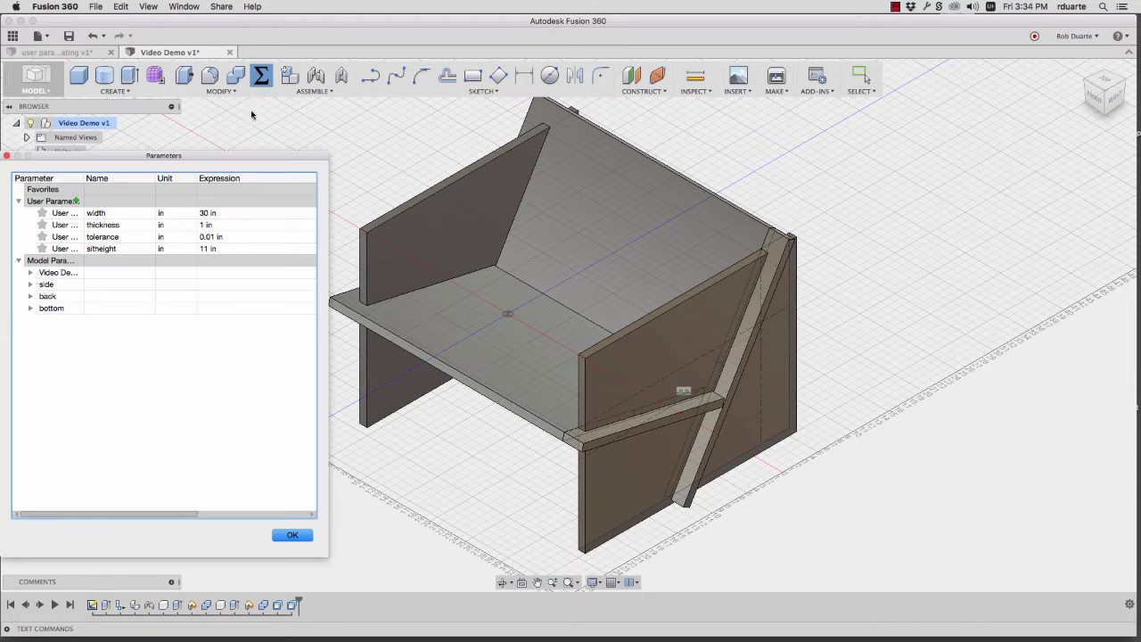
pyautogui.click(210, 250)
pyautogui.tripleClick(201, 250)
pyautogui.click(161, 249)
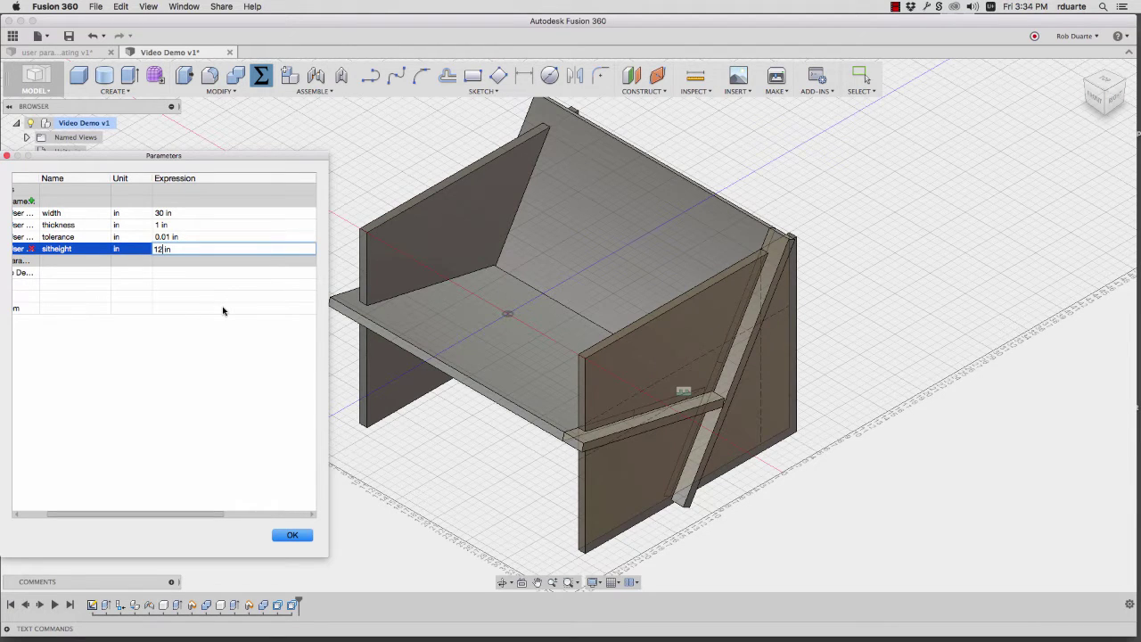
pyautogui.press('Return')
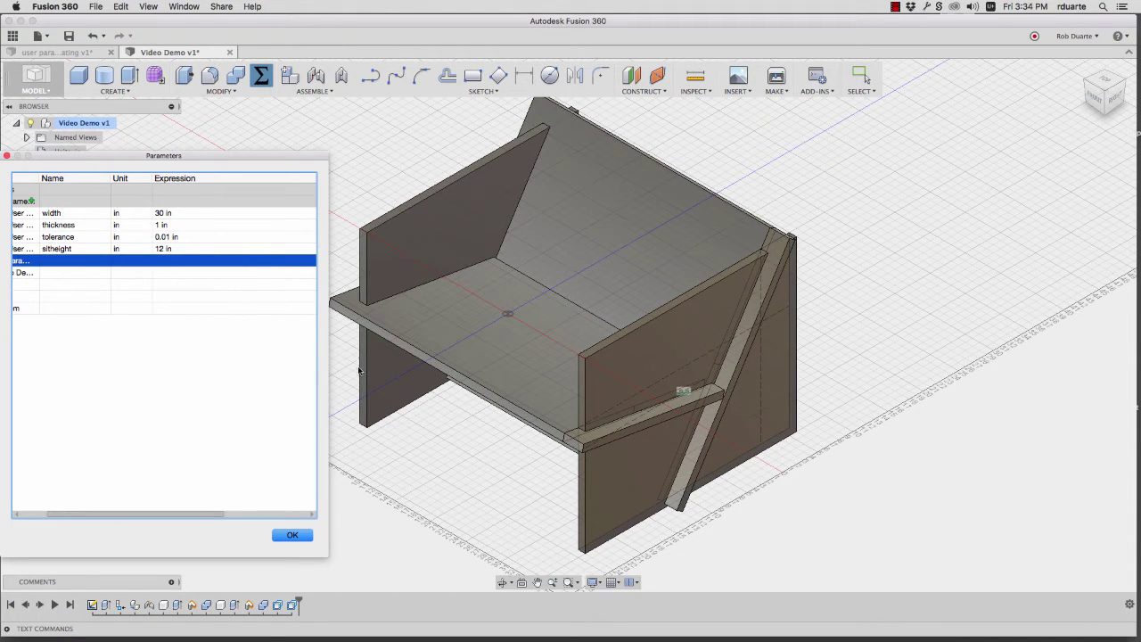
pyautogui.click(293, 536)
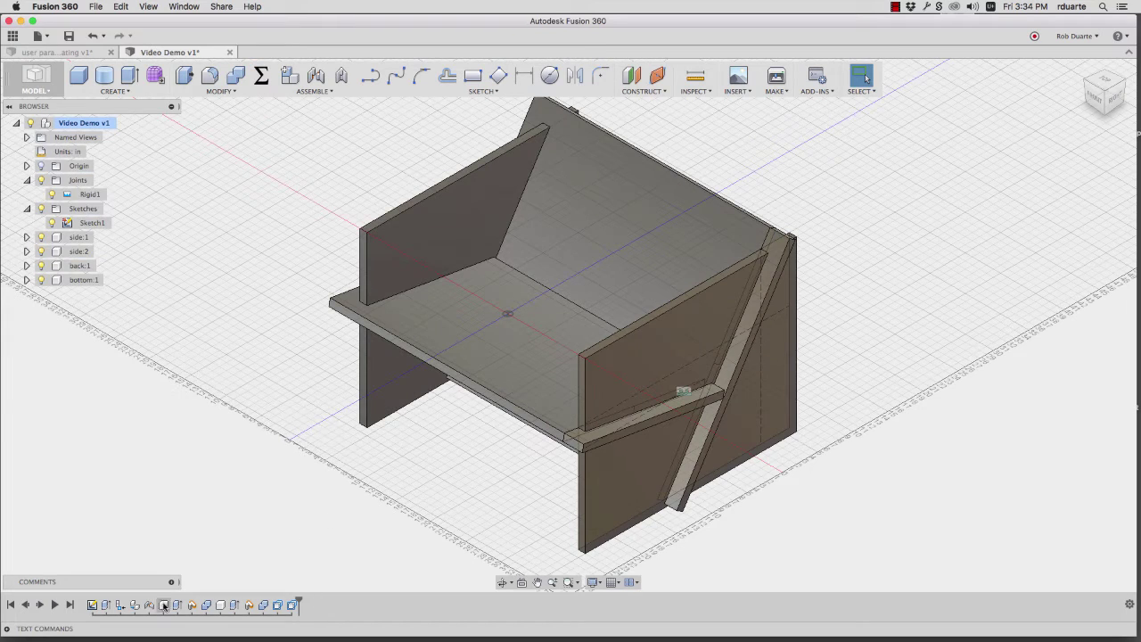
# Reopen Sketch1 from the history and delete the 15.00 vertical dimension
pyautogui.doubleClick(93, 607)
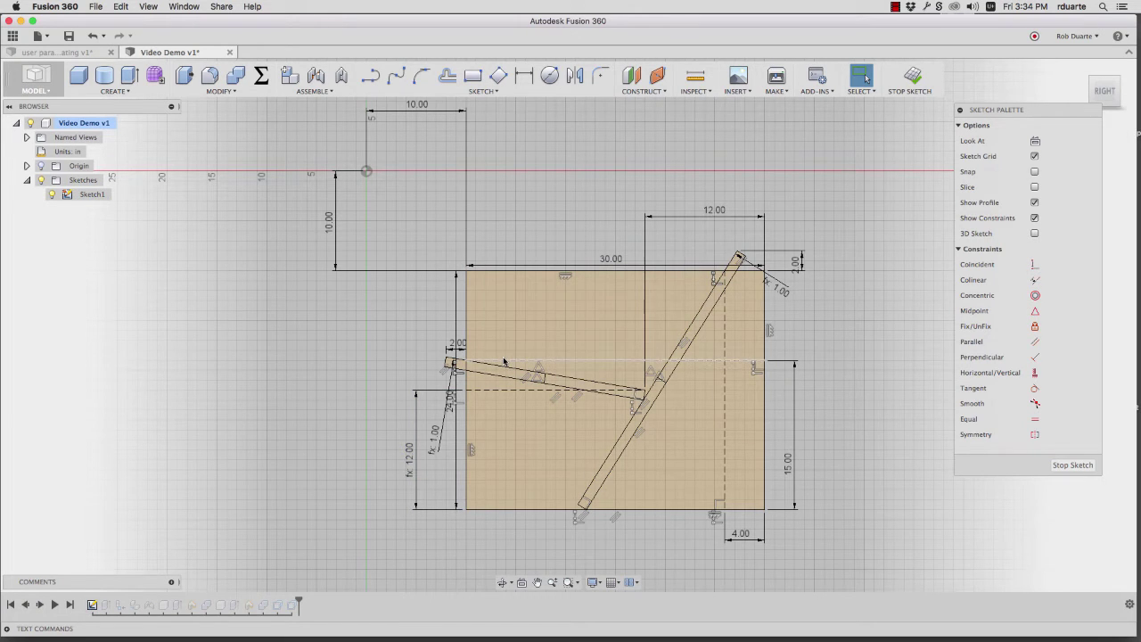
pyautogui.scroll(3, 505, 360)
pyautogui.moveTo(510, 365); pyautogui.dragTo(416, 290, button='middle')
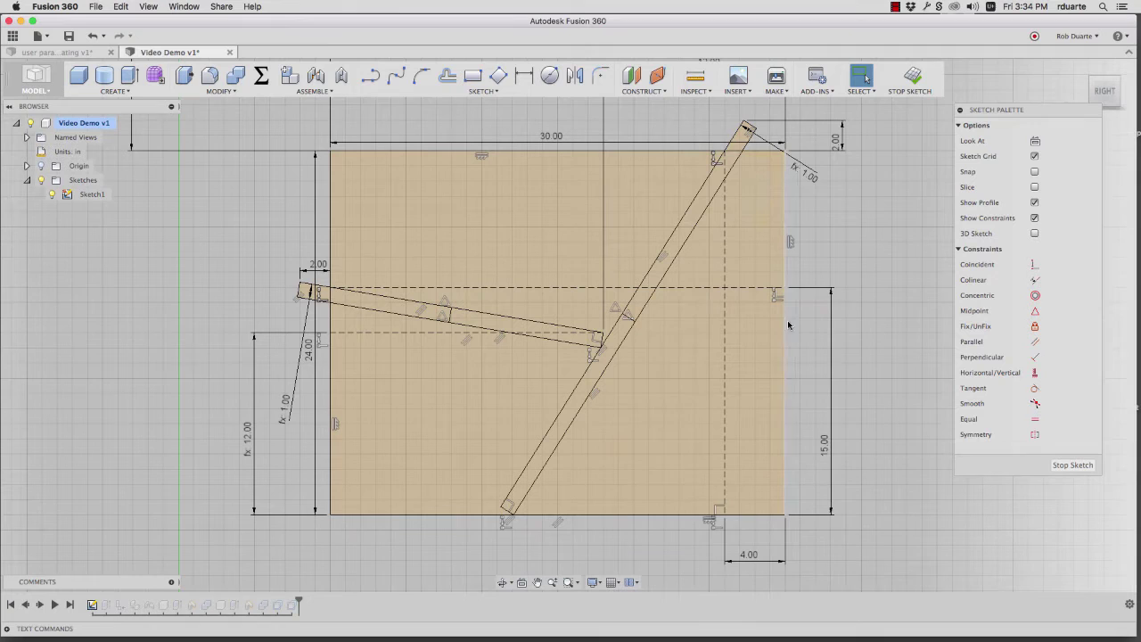
pyautogui.click(830, 337)
pyautogui.press('Delete')
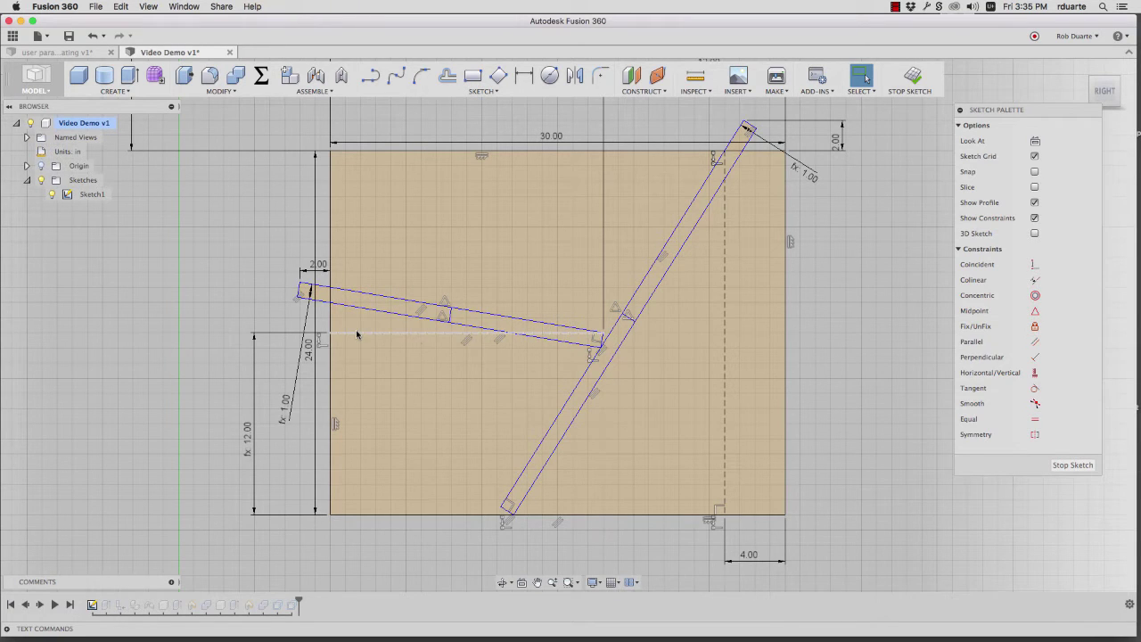
# Add a 9.5° angular dimension between the seat's top edge and the dashed horizontal line
pyautogui.press('d')
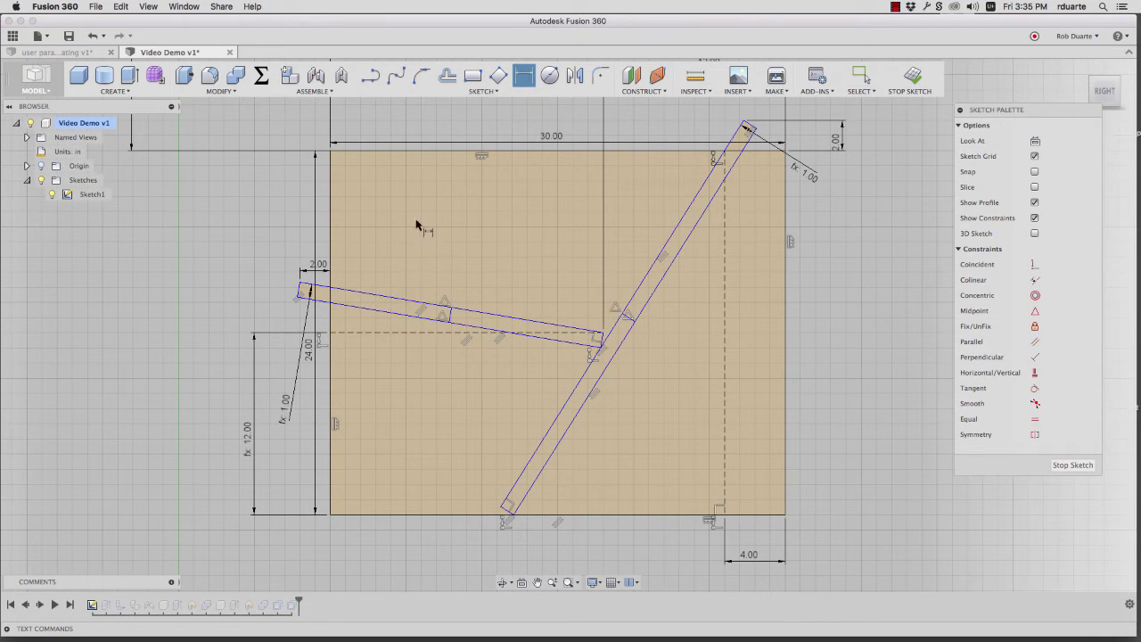
pyautogui.click(383, 299)
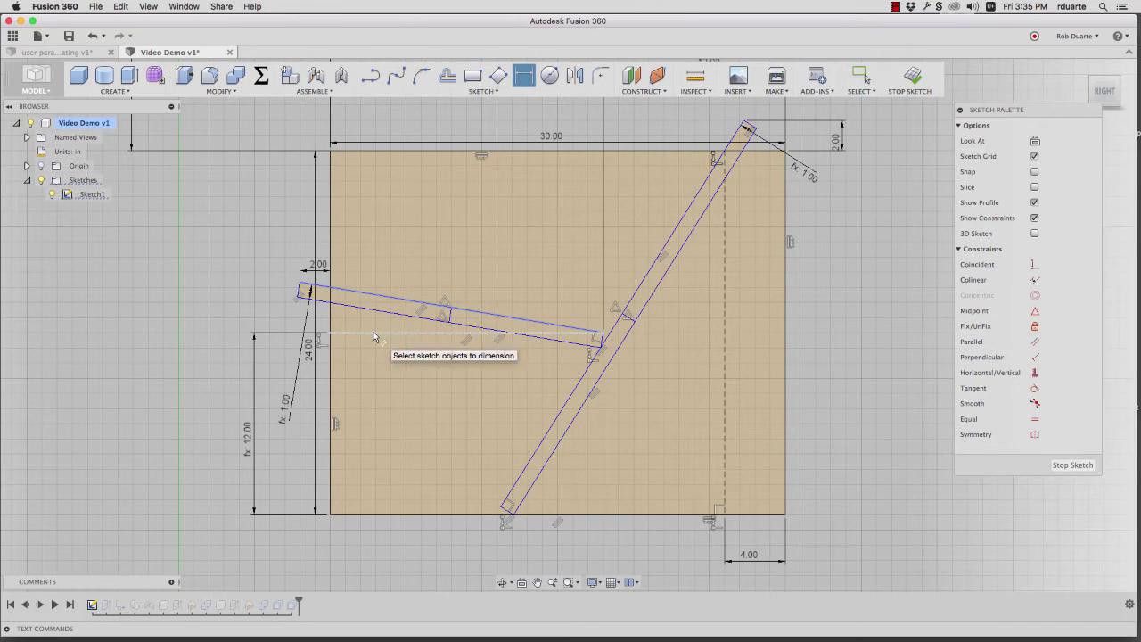
pyautogui.click(374, 334)
pyautogui.click(233, 304)
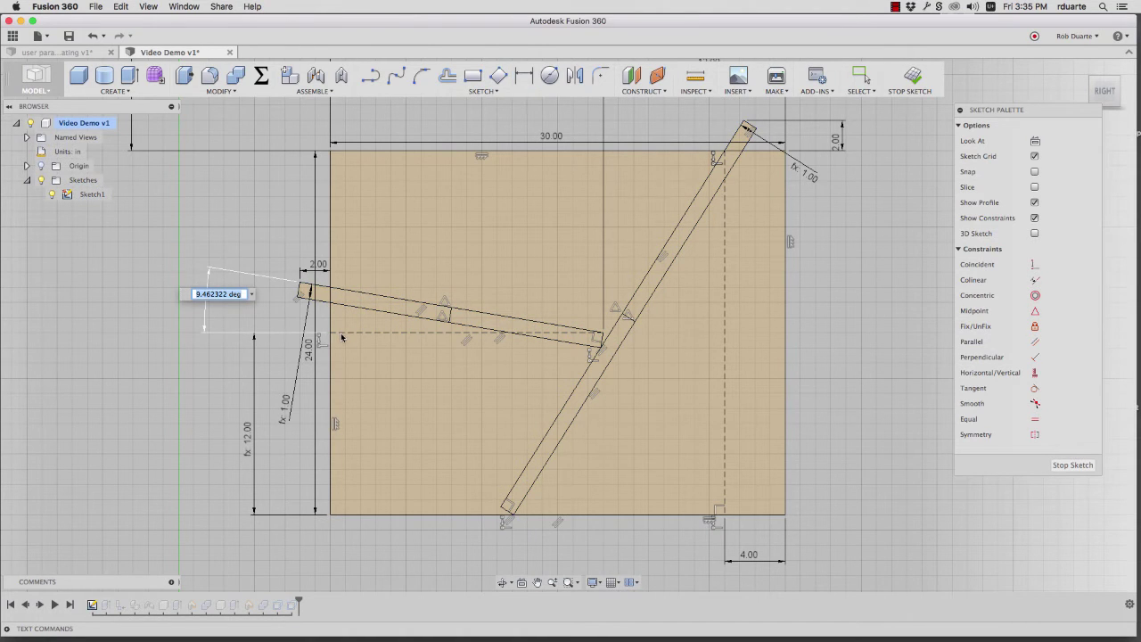
pyautogui.press('Return')
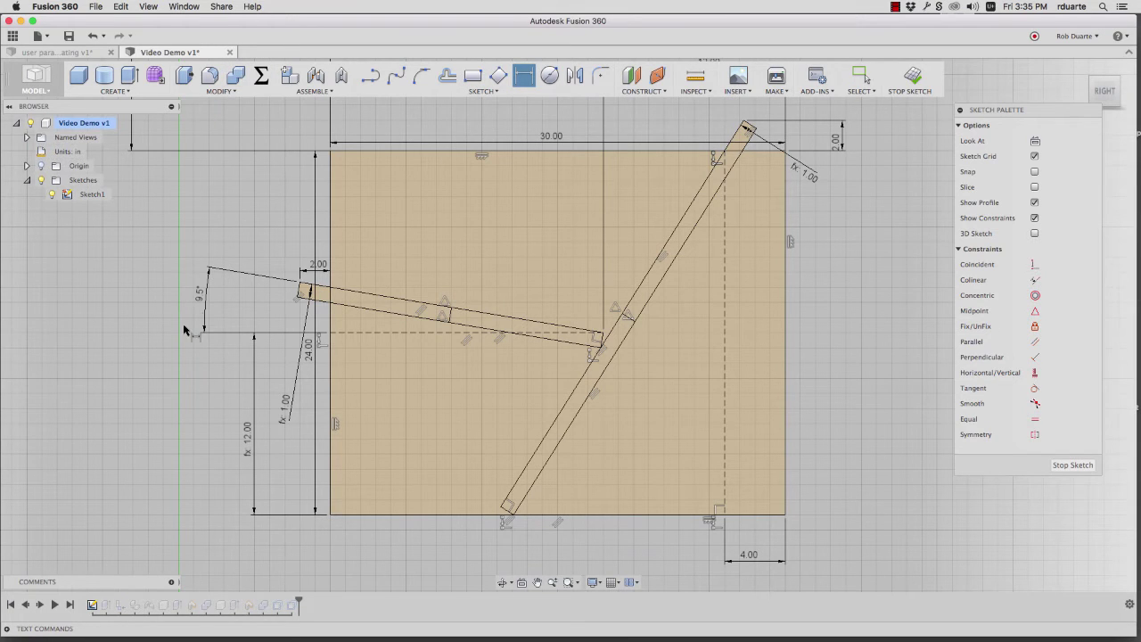
# Create a first seatangle parameter, then delete it because it used inch units
pyautogui.click(260, 76)
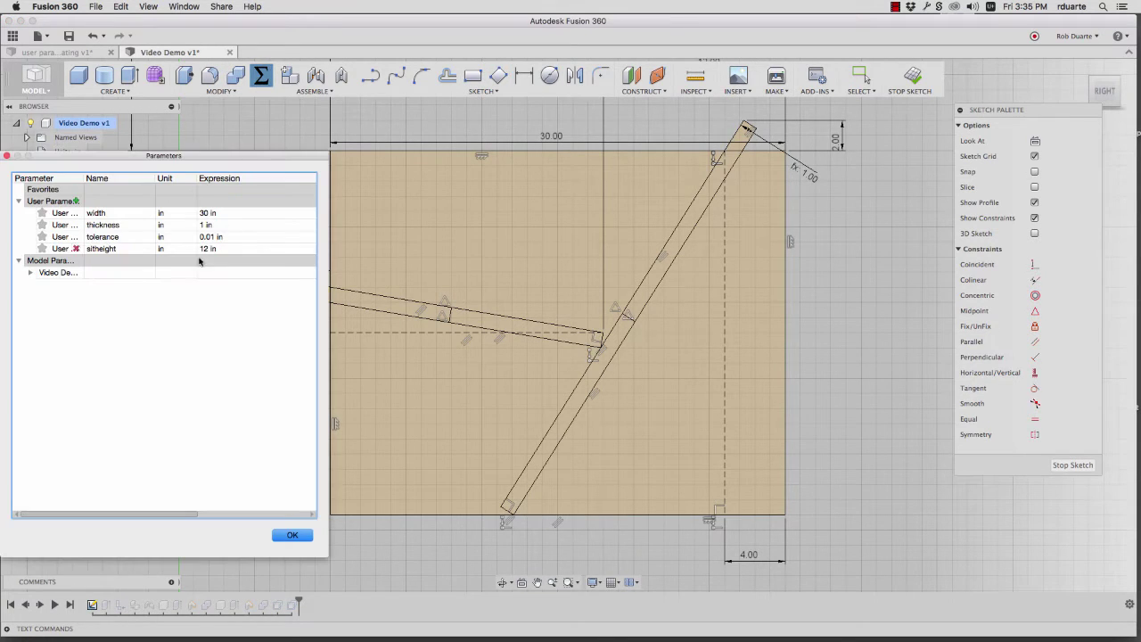
pyautogui.click(76, 201)
pyautogui.write('seatangle')
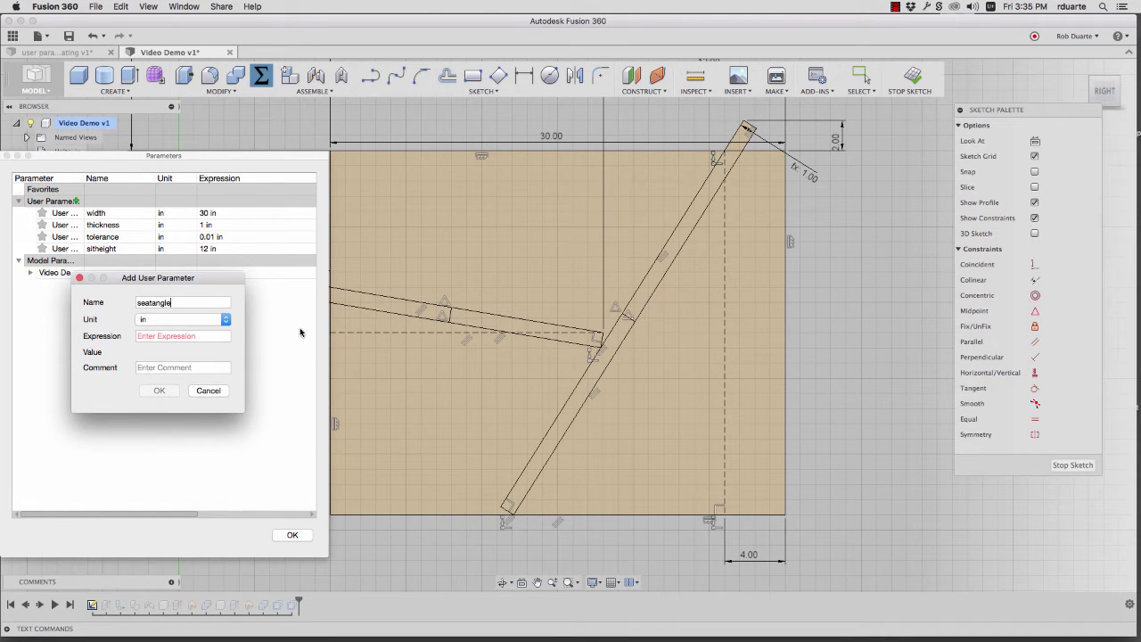
pyautogui.press('Tab')
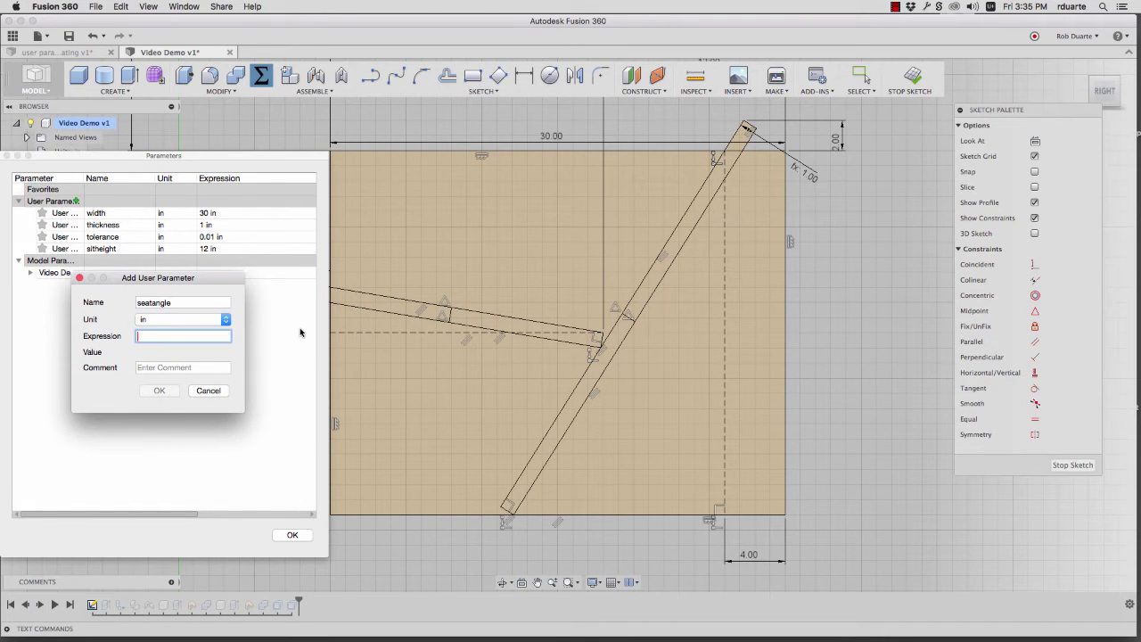
pyautogui.write('11')
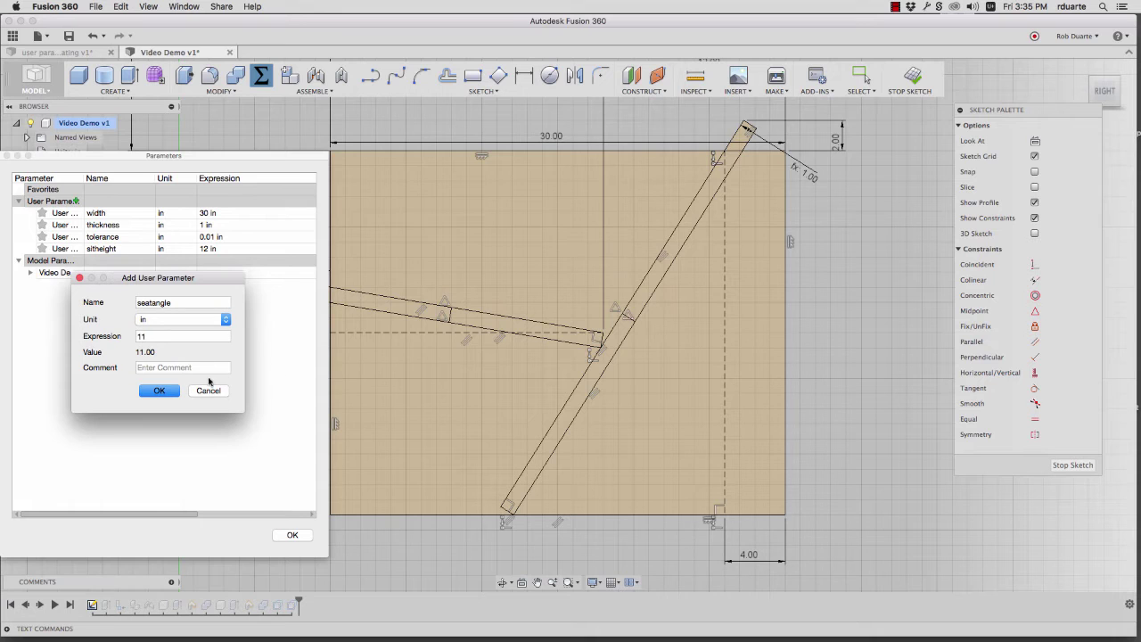
pyautogui.click(159, 392)
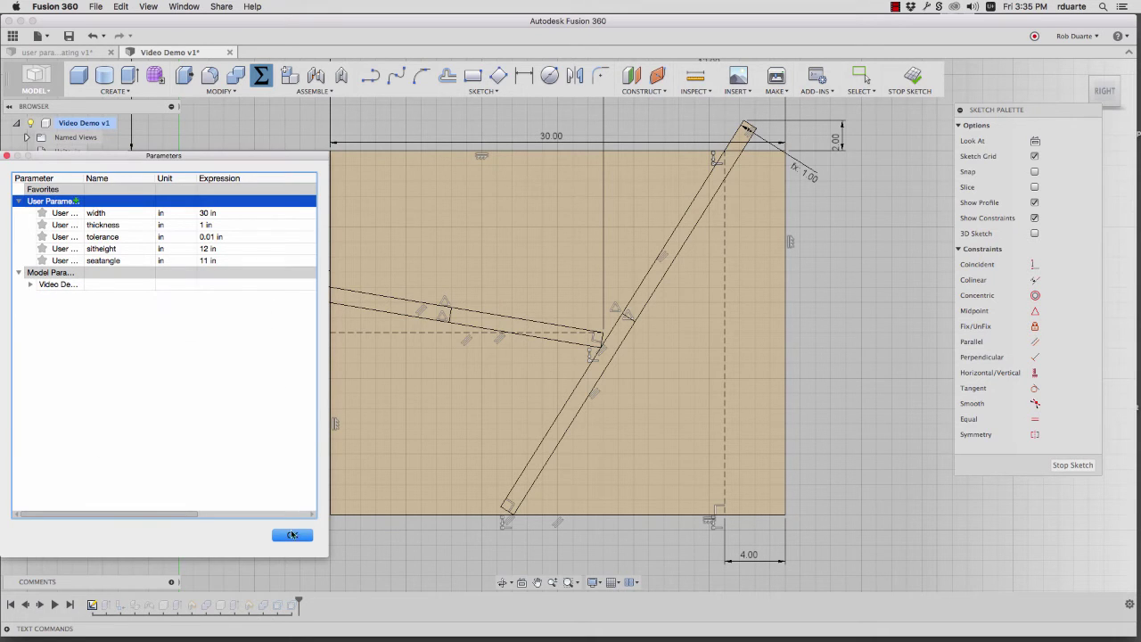
pyautogui.click(77, 260)
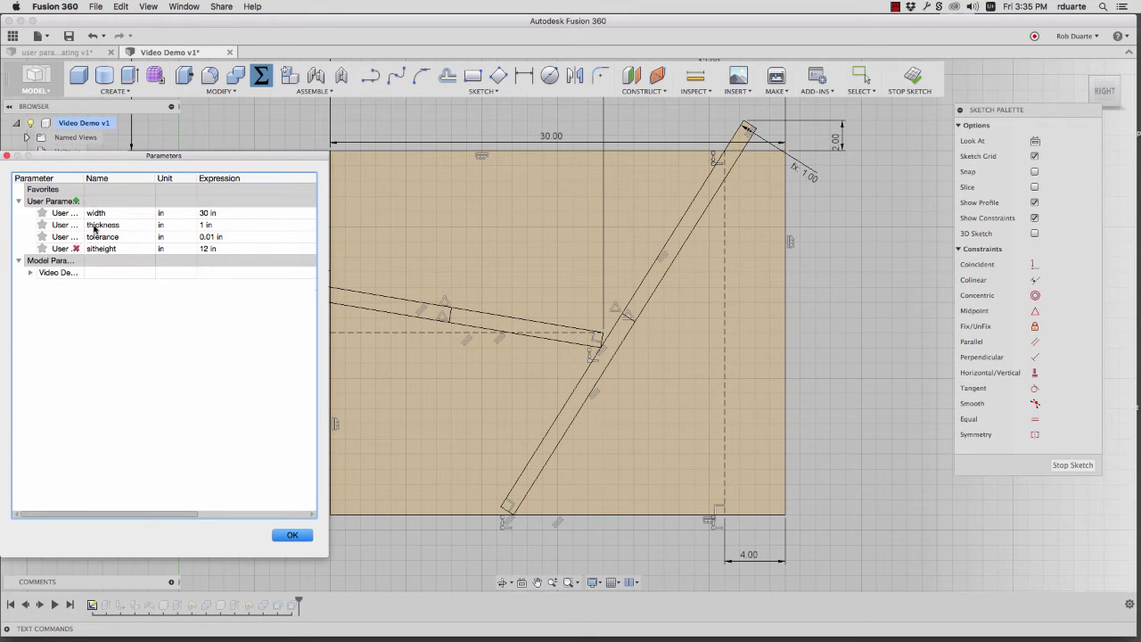
# Re-add the seatangle user parameter with No Units and a value of 11
pyautogui.click(76, 200)
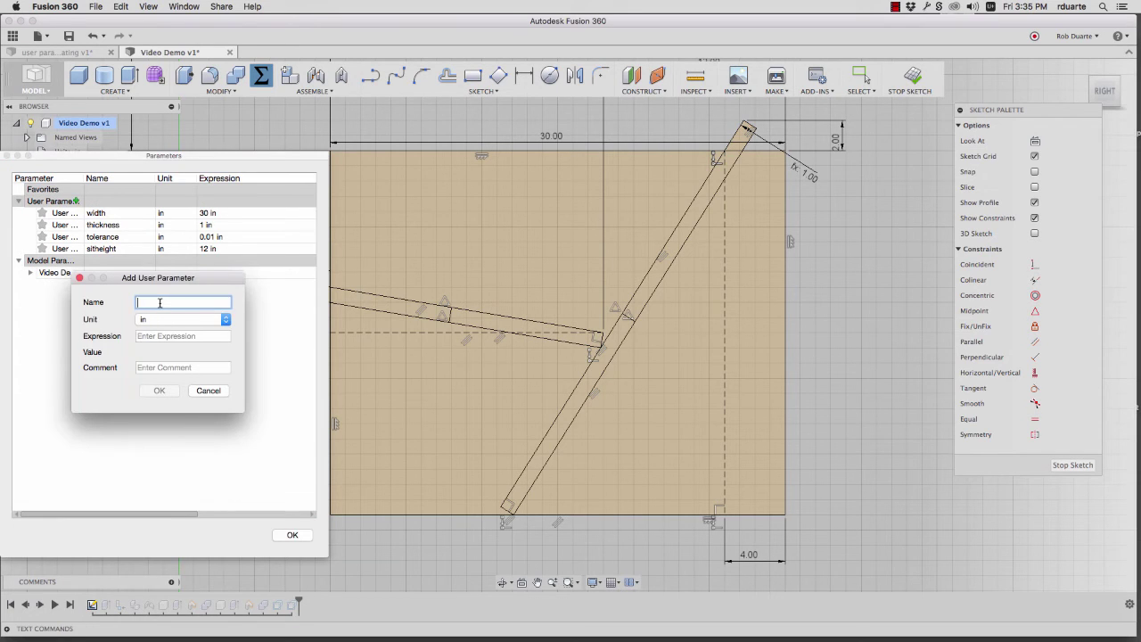
pyautogui.write('seatangle')
pyautogui.press('Tab')
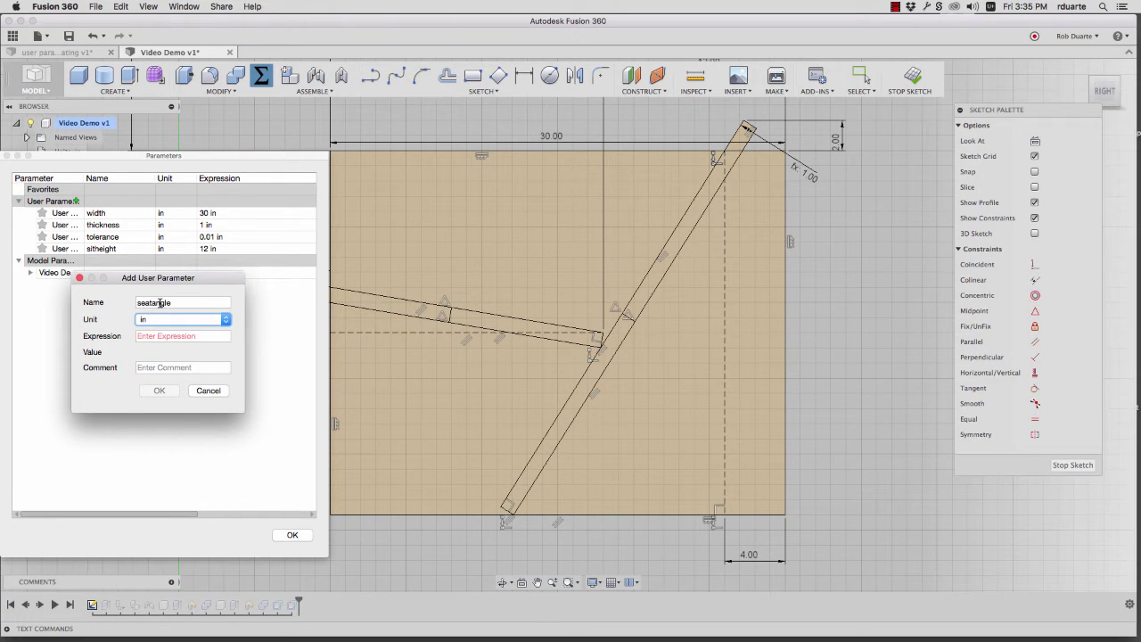
pyautogui.write('No Units')
pyautogui.press('Tab')
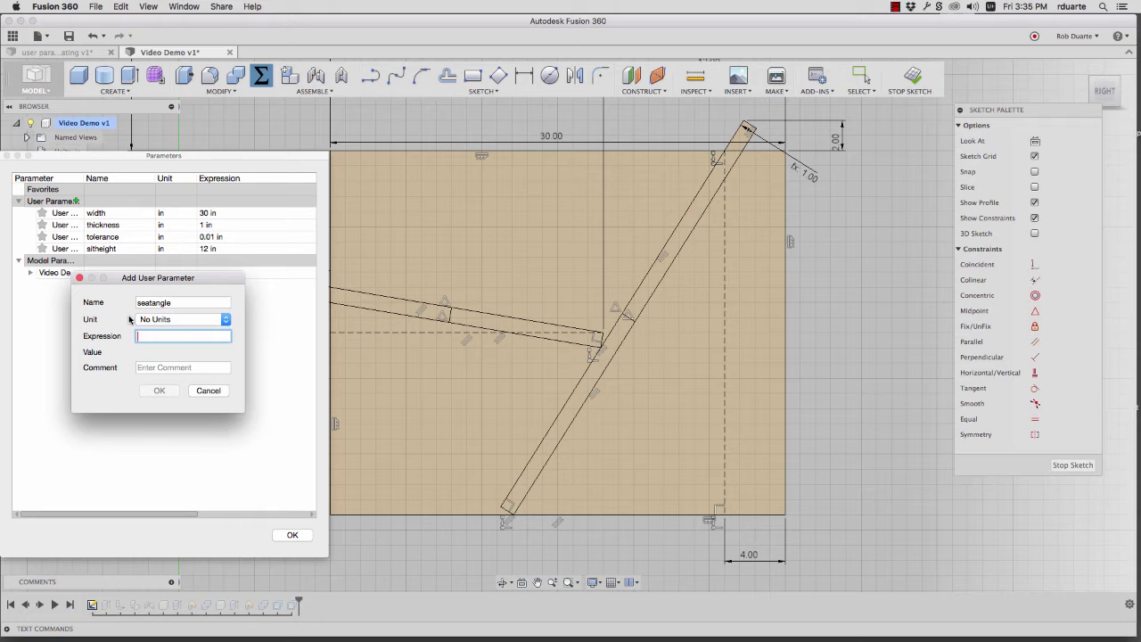
pyautogui.write('11')
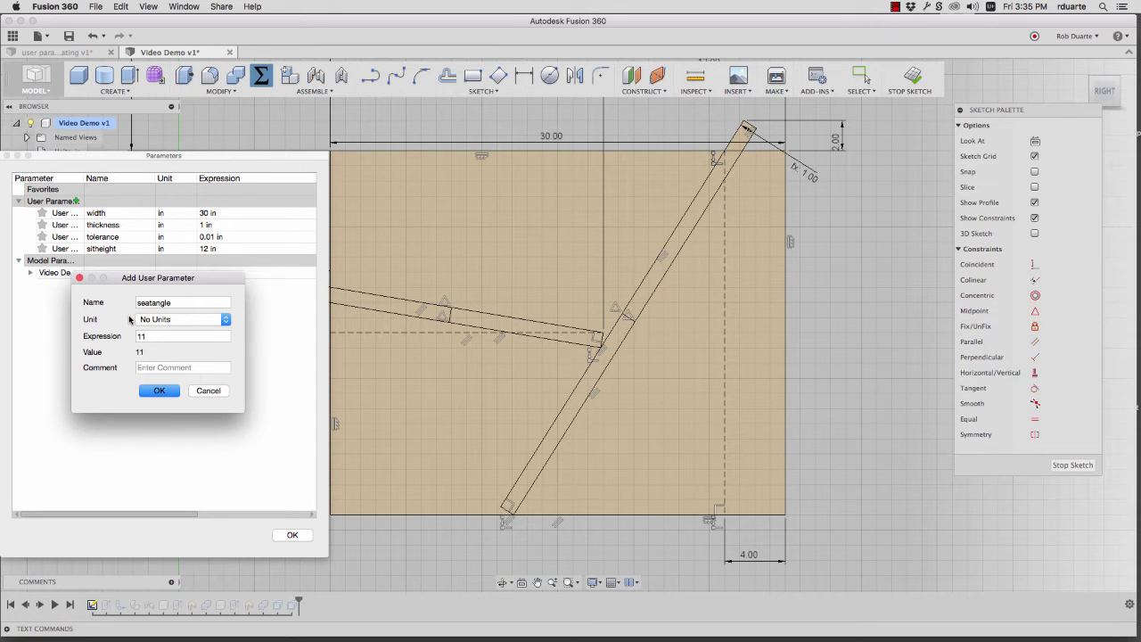
pyautogui.click(158, 390)
pyautogui.click(293, 535)
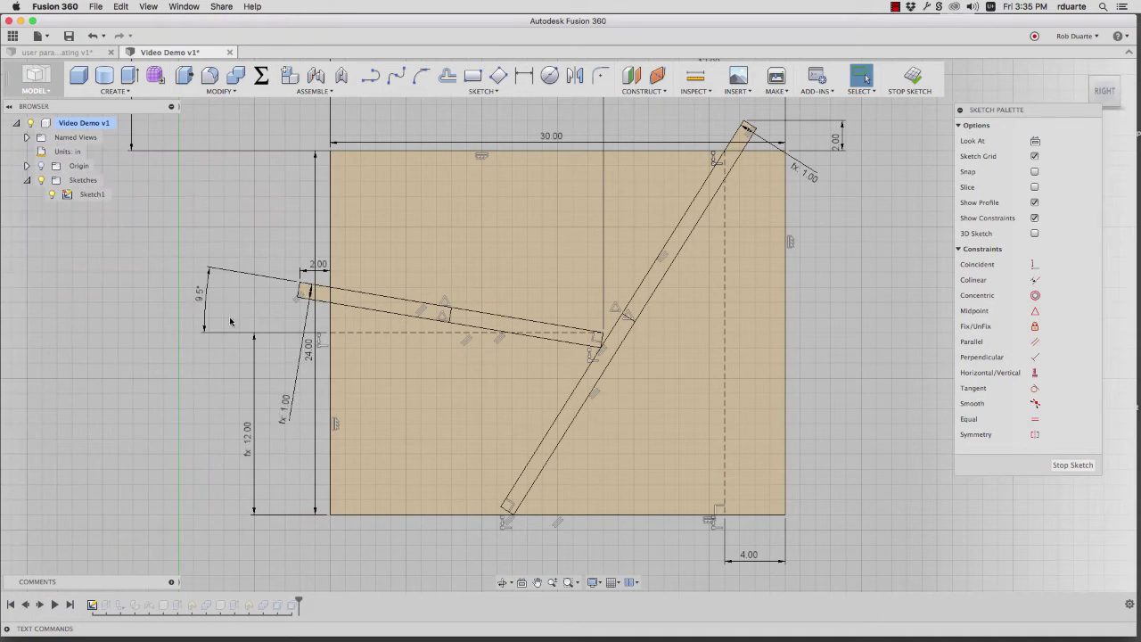
# Drive the 9.5° seat angle dimension with seatangle, making it 11.0°
pyautogui.doubleClick(207, 303)
pyautogui.write('seata')
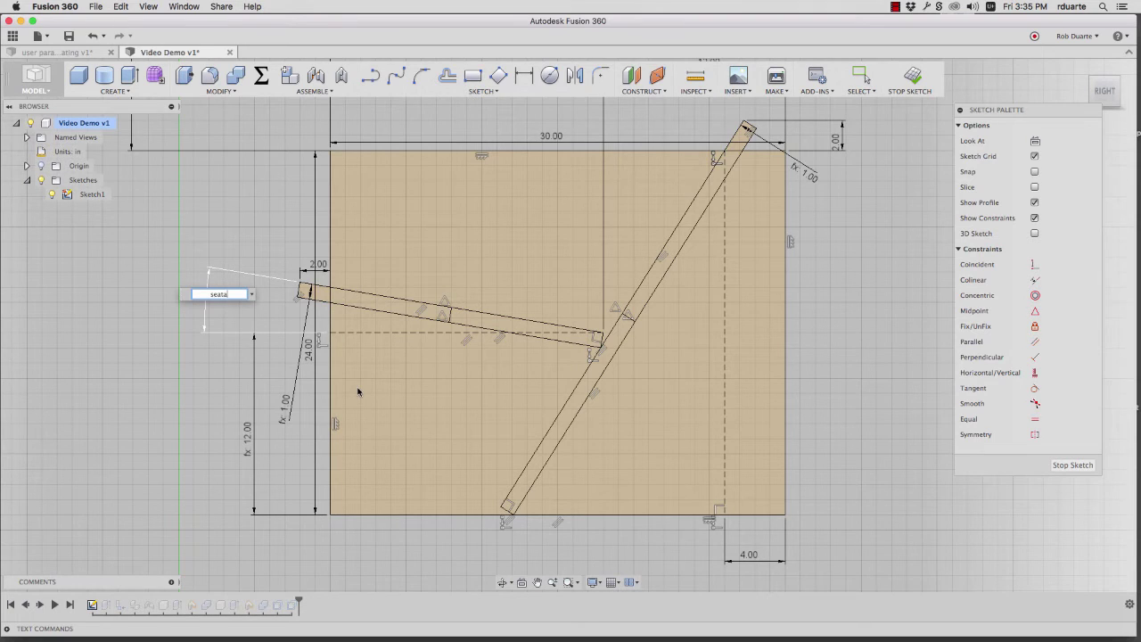
pyautogui.write('ngle')
pyautogui.press('Return')
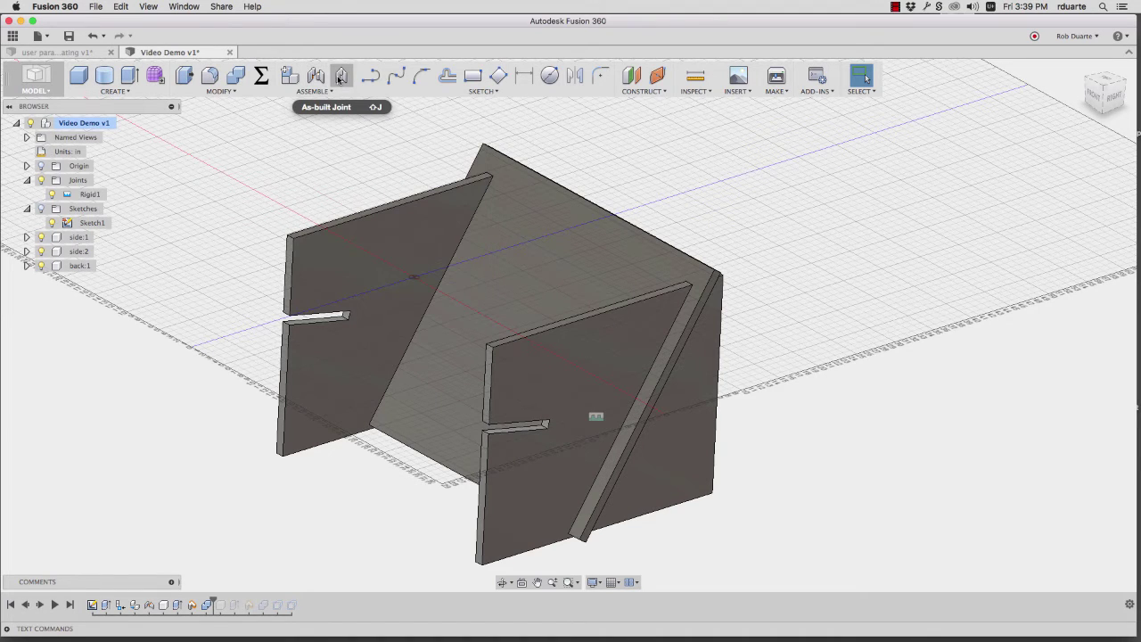
# Create as-built slider joint Slider2 between back:1 and side:2, positioned at the slot's end
pyautogui.click(340, 79)
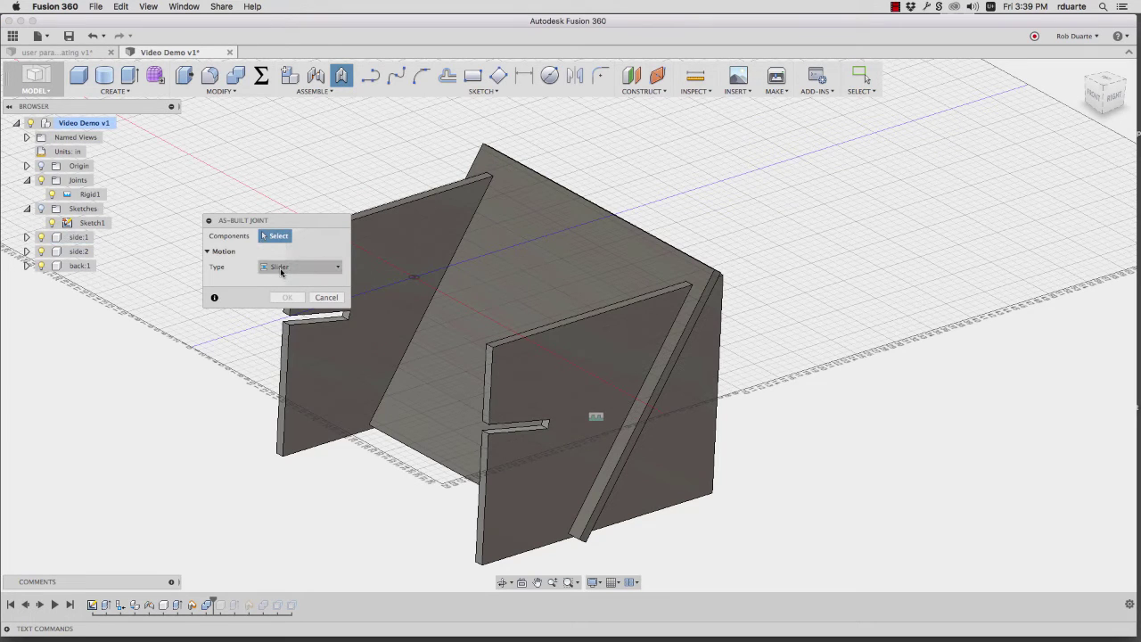
pyautogui.click(563, 414)
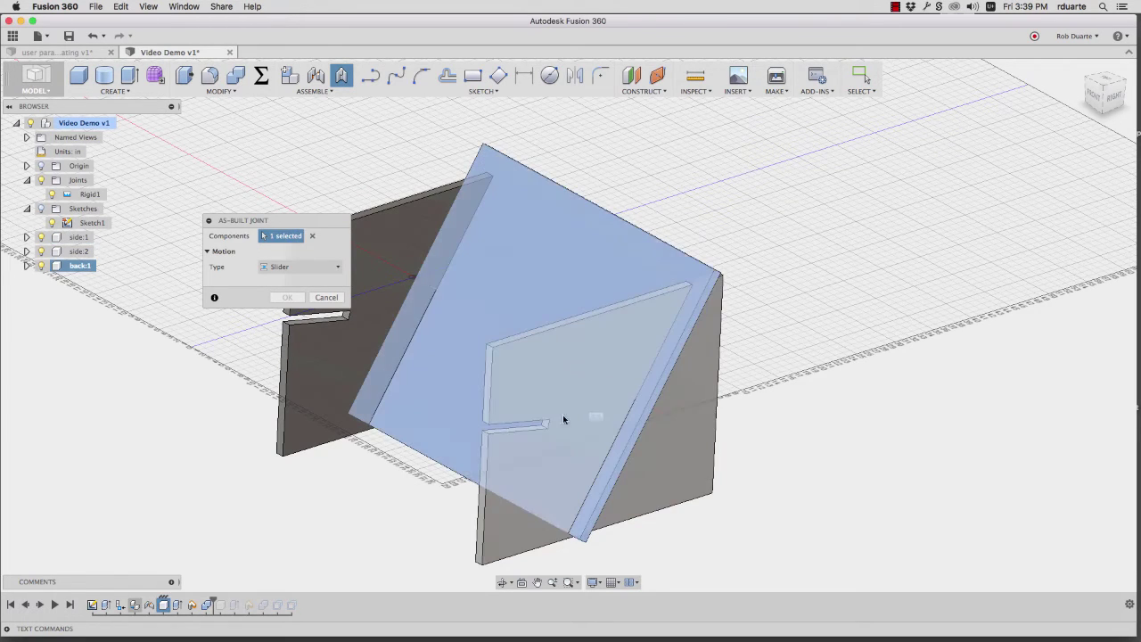
pyautogui.click(505, 549)
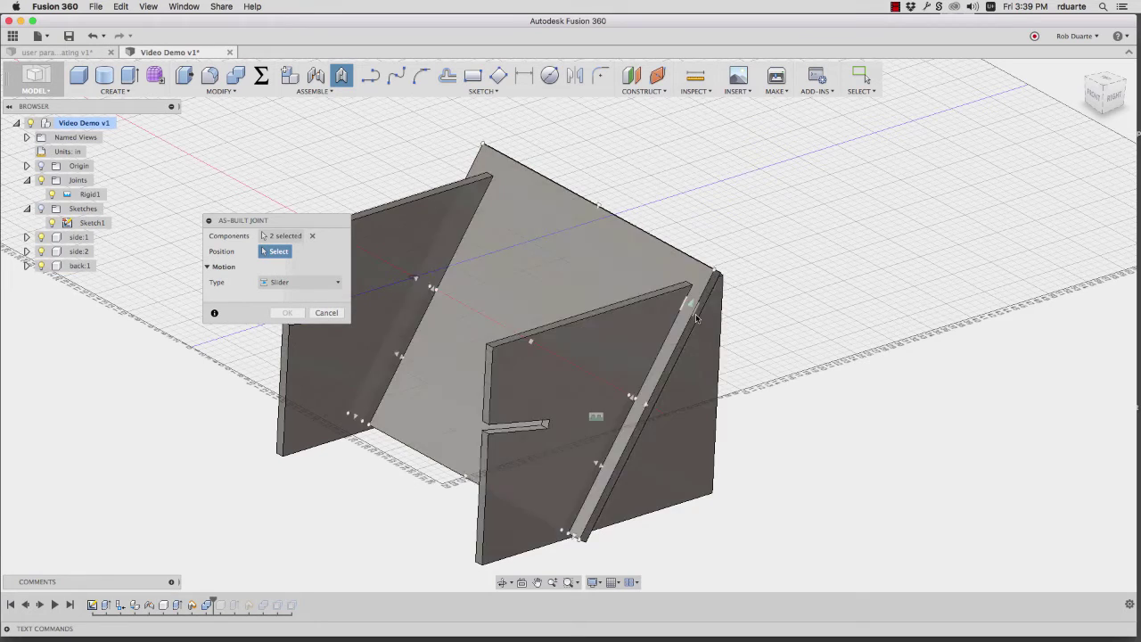
pyautogui.click(41, 251)
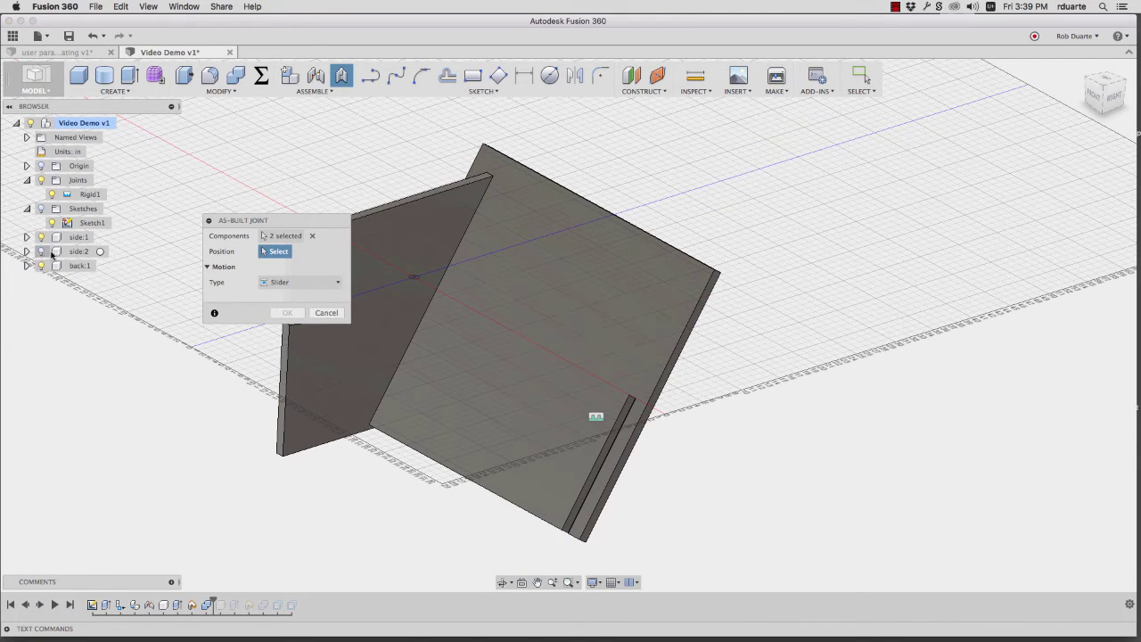
pyautogui.scroll(2, 635, 399)
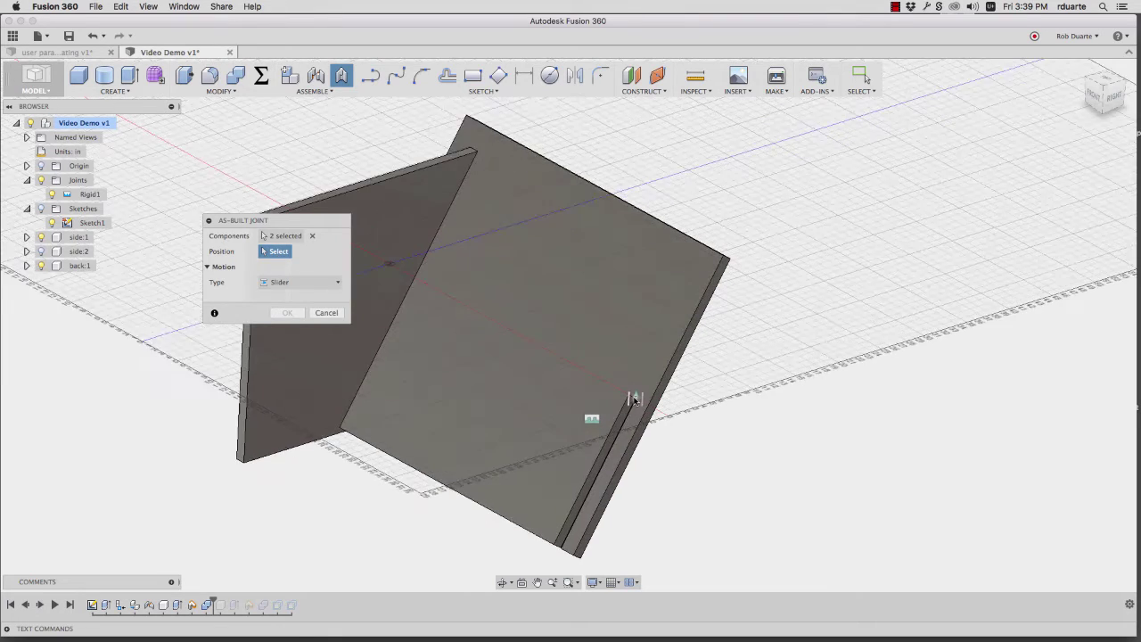
pyautogui.scroll(3, 635, 399)
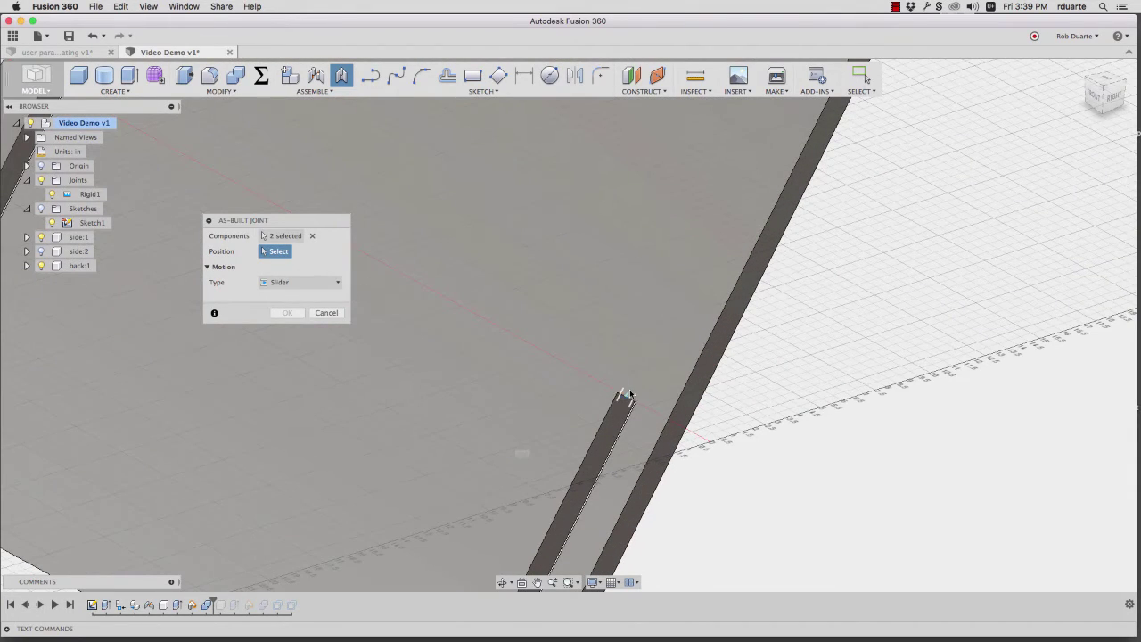
pyautogui.click(628, 395)
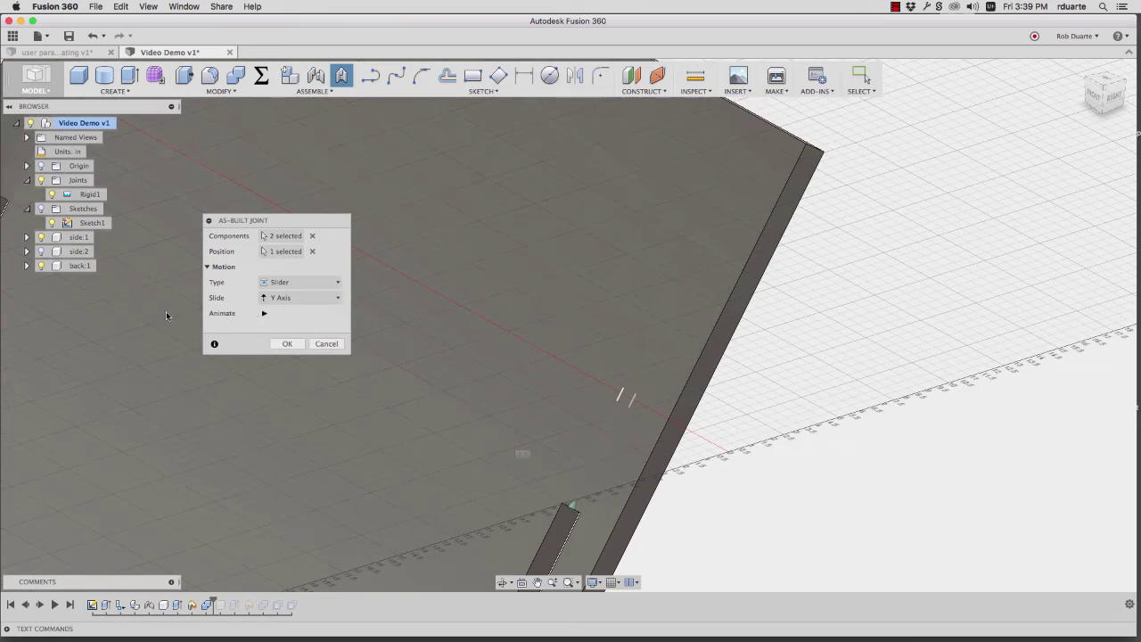
pyautogui.scroll(-5, 178, 306)
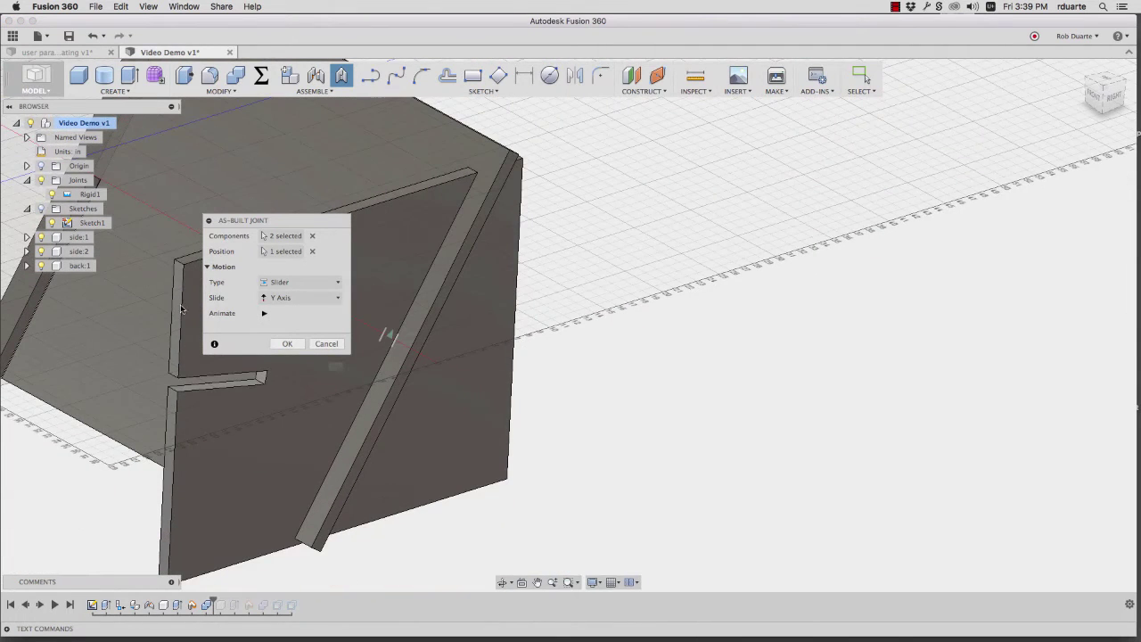
pyautogui.click(264, 312)
pyautogui.moveTo(283, 224); pyautogui.dragTo(679, 276)
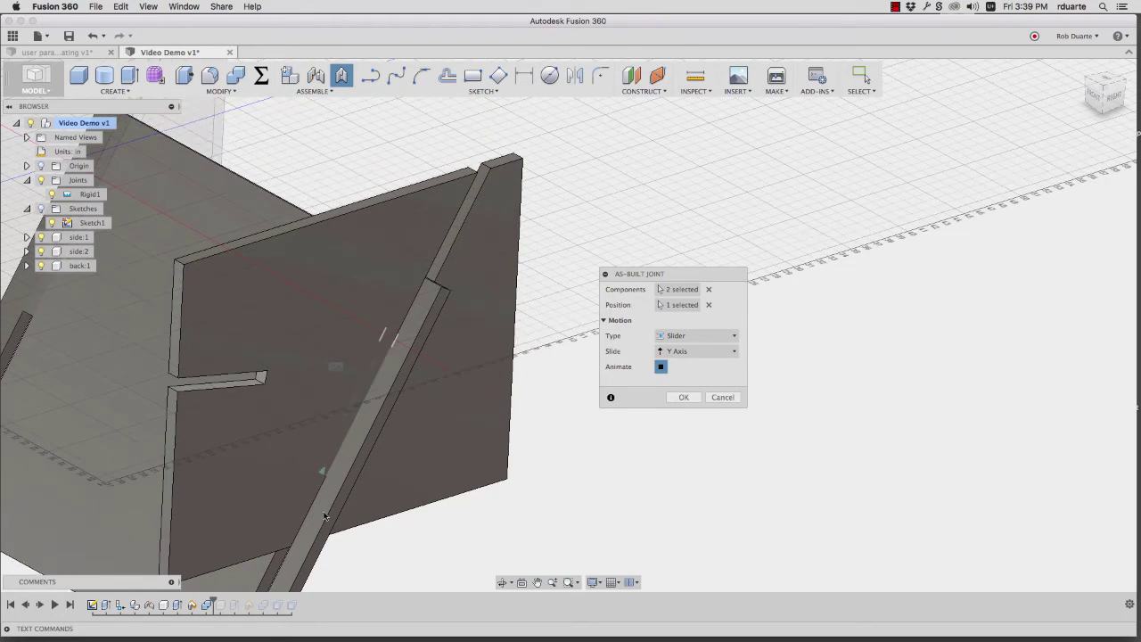
pyautogui.click(684, 397)
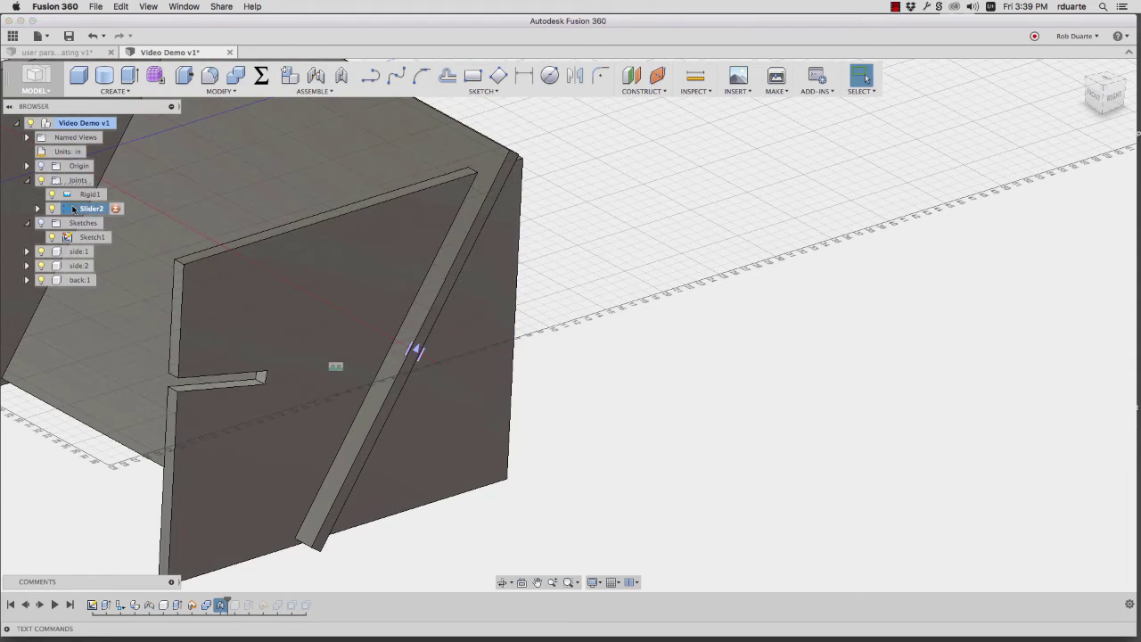
pyautogui.rightClick(74, 208)
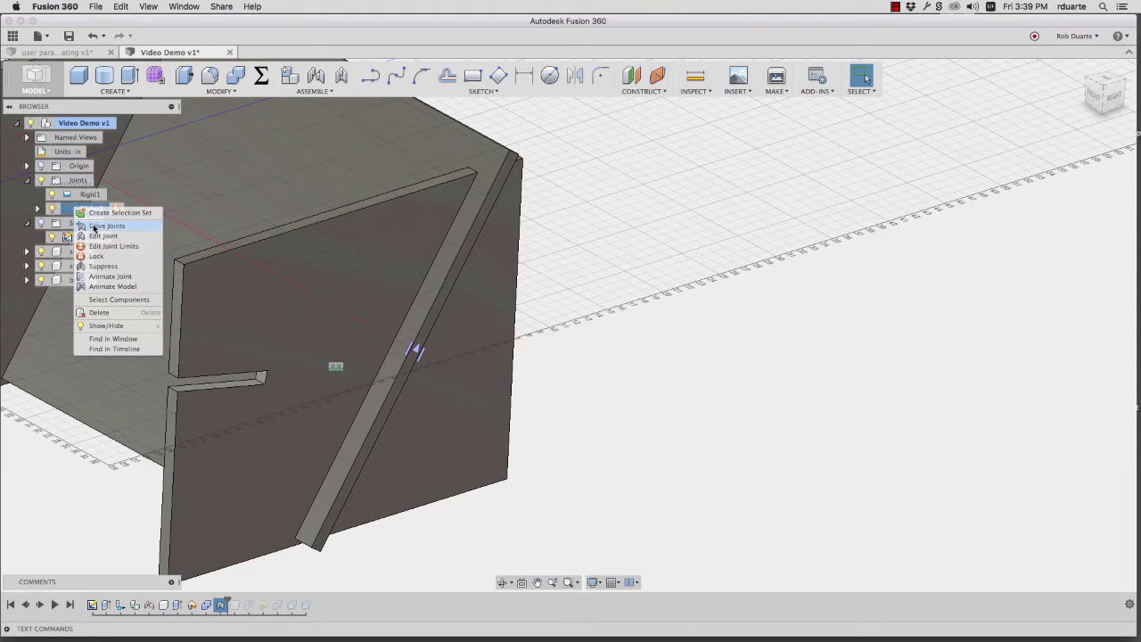
pyautogui.click(105, 226)
pyautogui.moveTo(420, 336); pyautogui.dragTo(454, 353, button='middle')
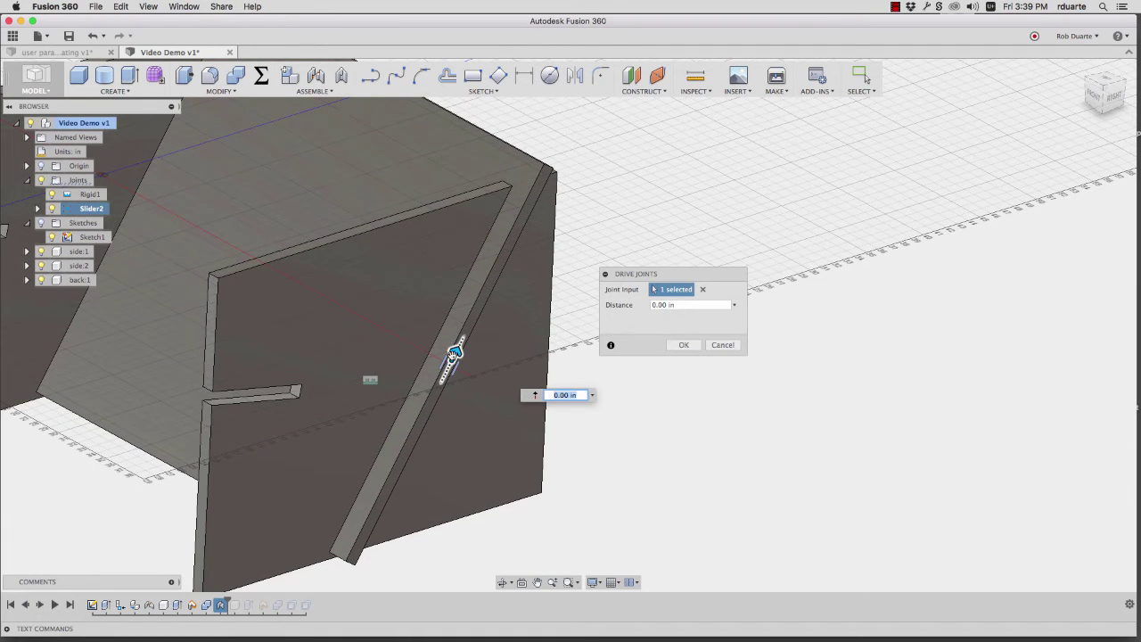
pyautogui.moveTo(454, 353); pyautogui.dragTo(579, 103)
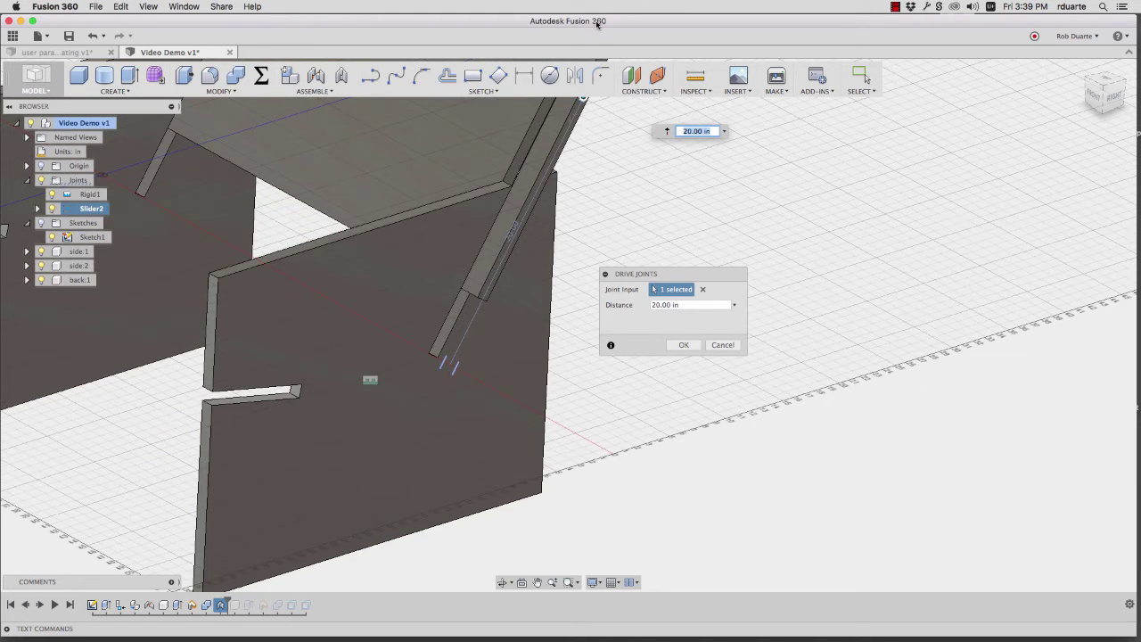
pyautogui.scroll(-3, 531, 318)
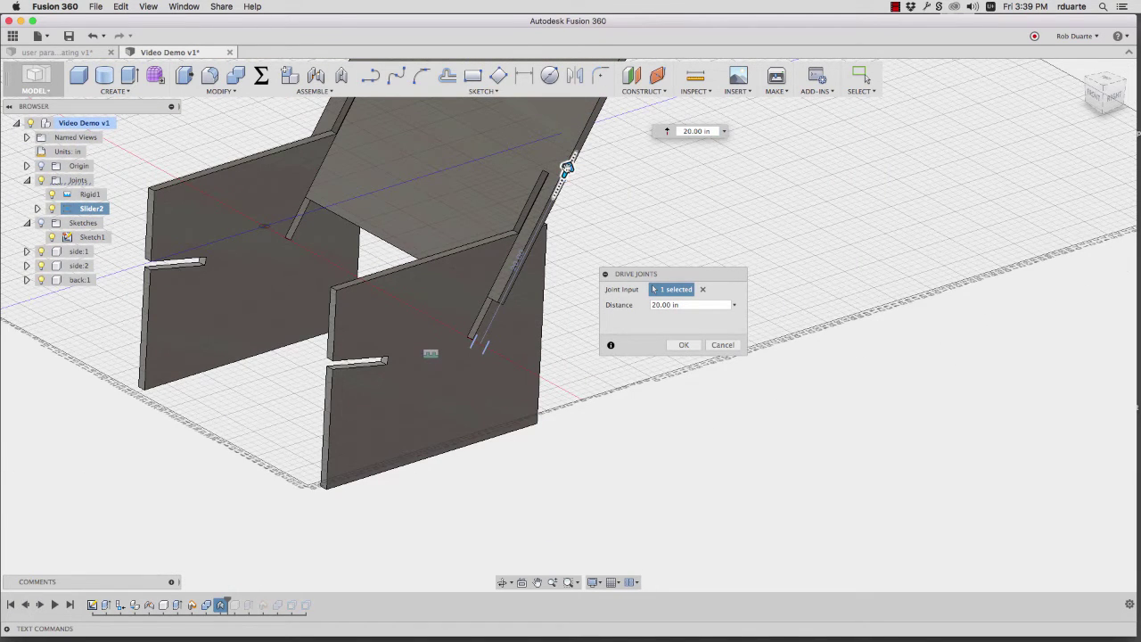
pyautogui.moveTo(565, 170); pyautogui.dragTo(628, 84)
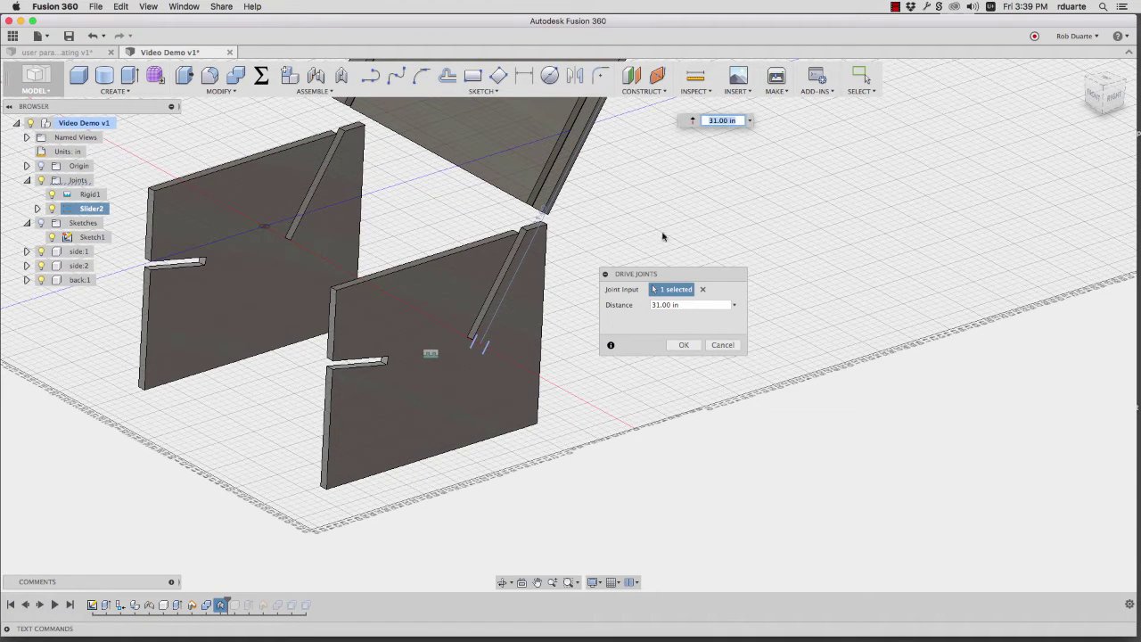
pyautogui.click(723, 345)
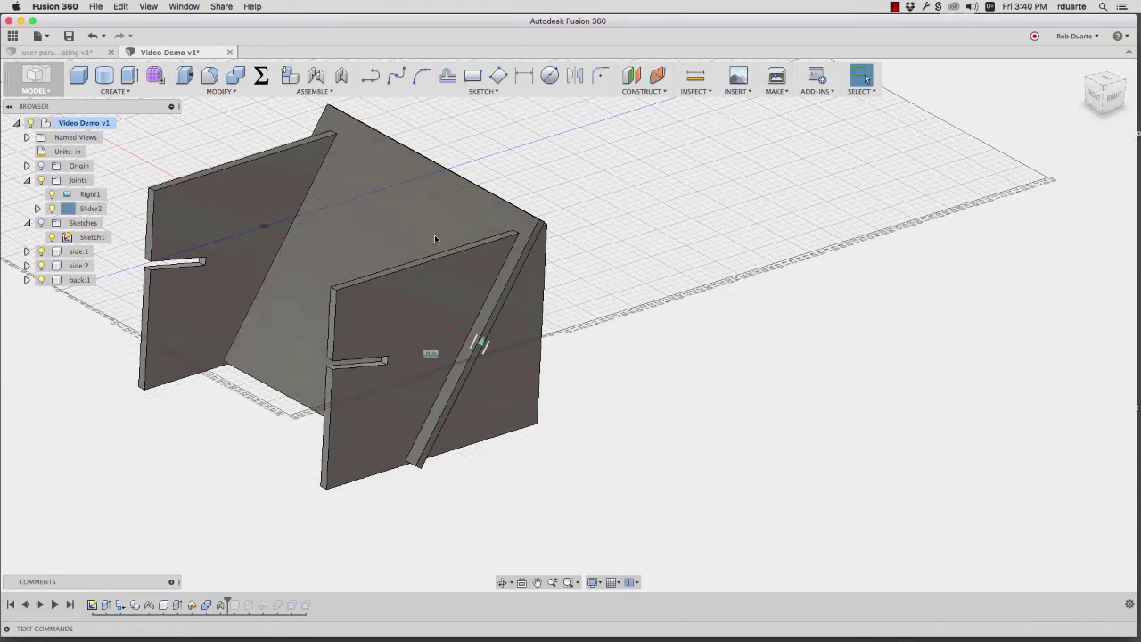
# Enable Slider2's minimum and maximum limits, with the maximum set to 32 in
pyautogui.rightClick(96, 209)
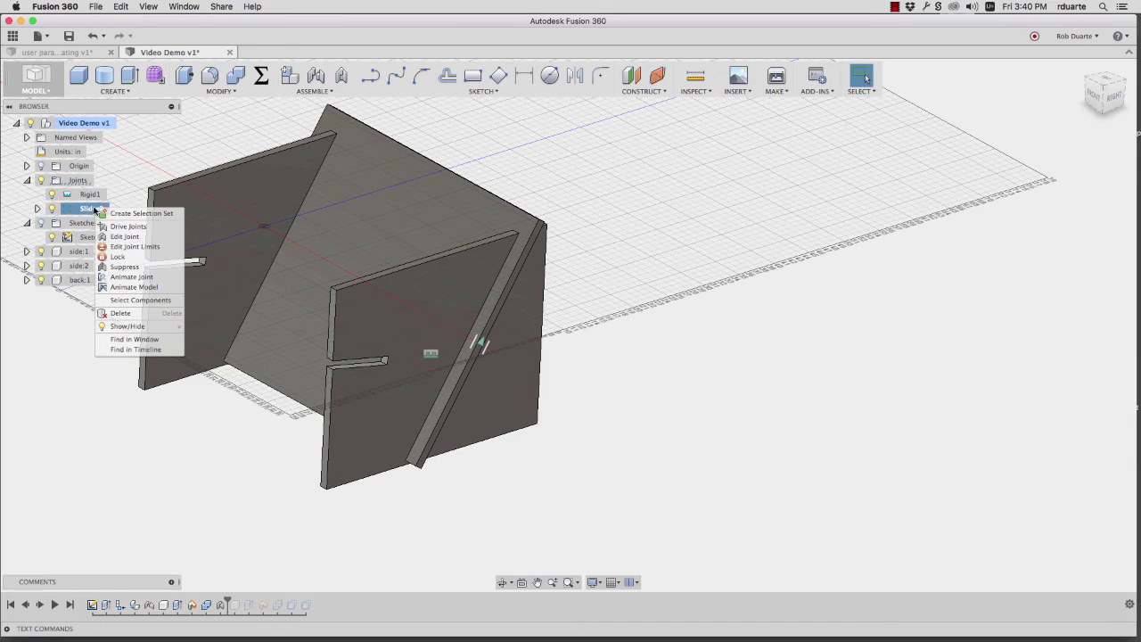
pyautogui.click(127, 247)
pyautogui.click(650, 304)
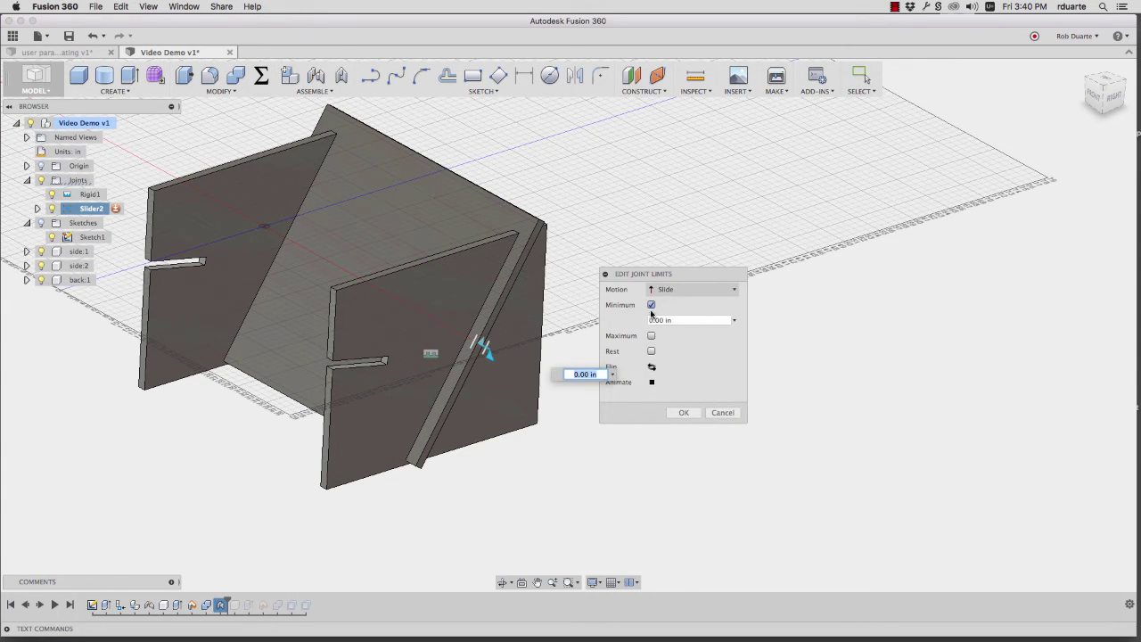
pyautogui.click(650, 335)
pyautogui.doubleClick(666, 351)
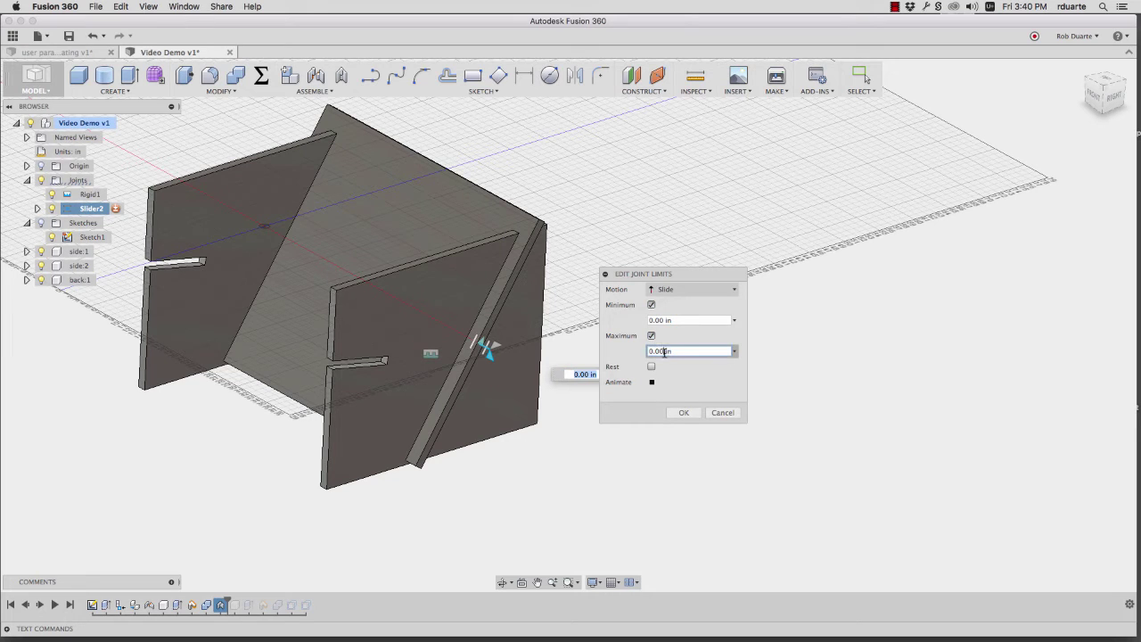
pyautogui.write('32')
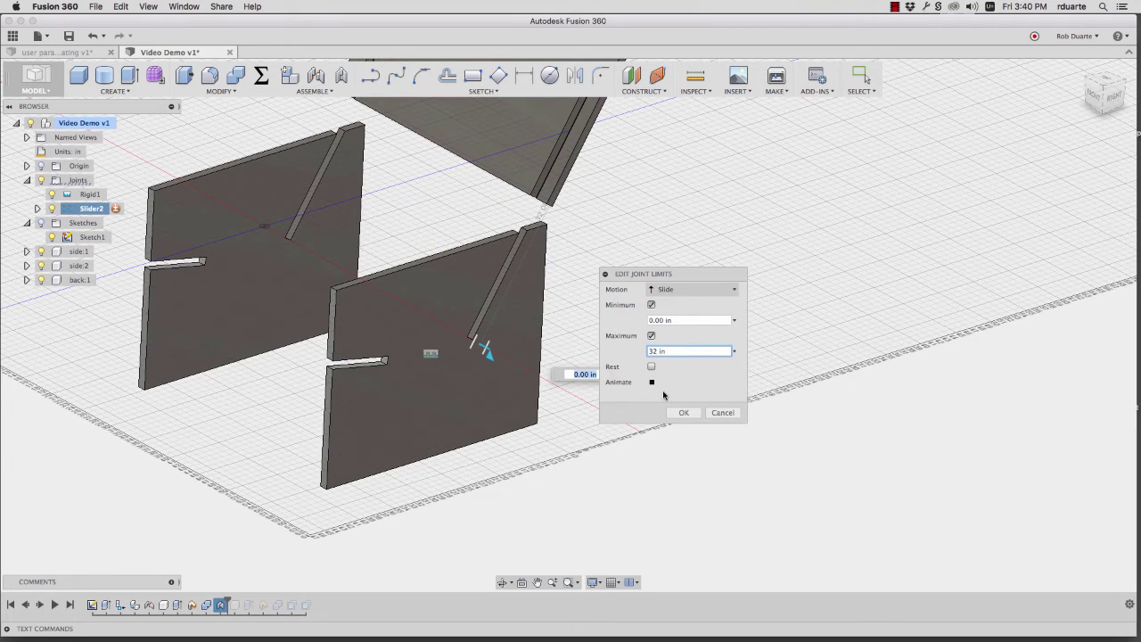
pyautogui.click(683, 412)
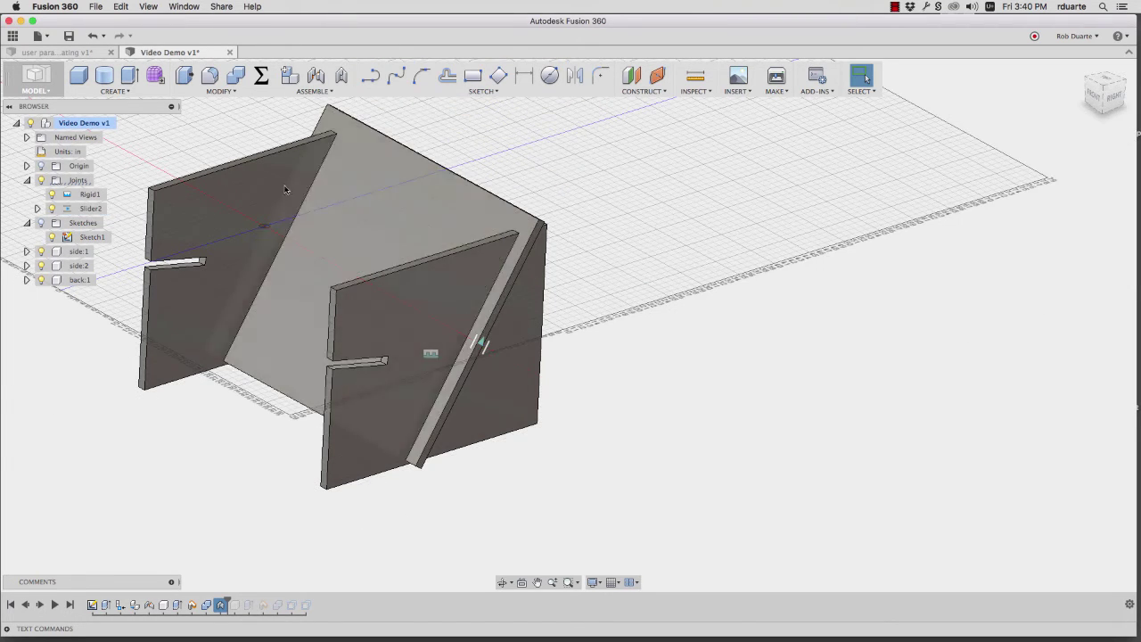
# Animate the Slider2 joint, stop it, then drive the back panel along its slot
pyautogui.rightClick(94, 212)
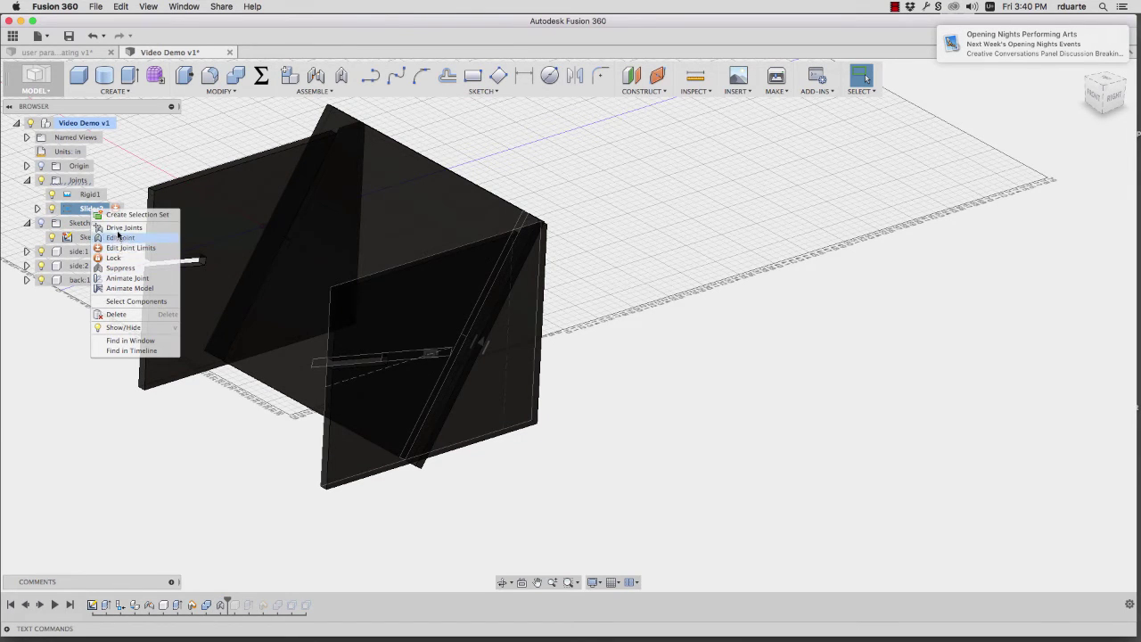
pyautogui.click(125, 278)
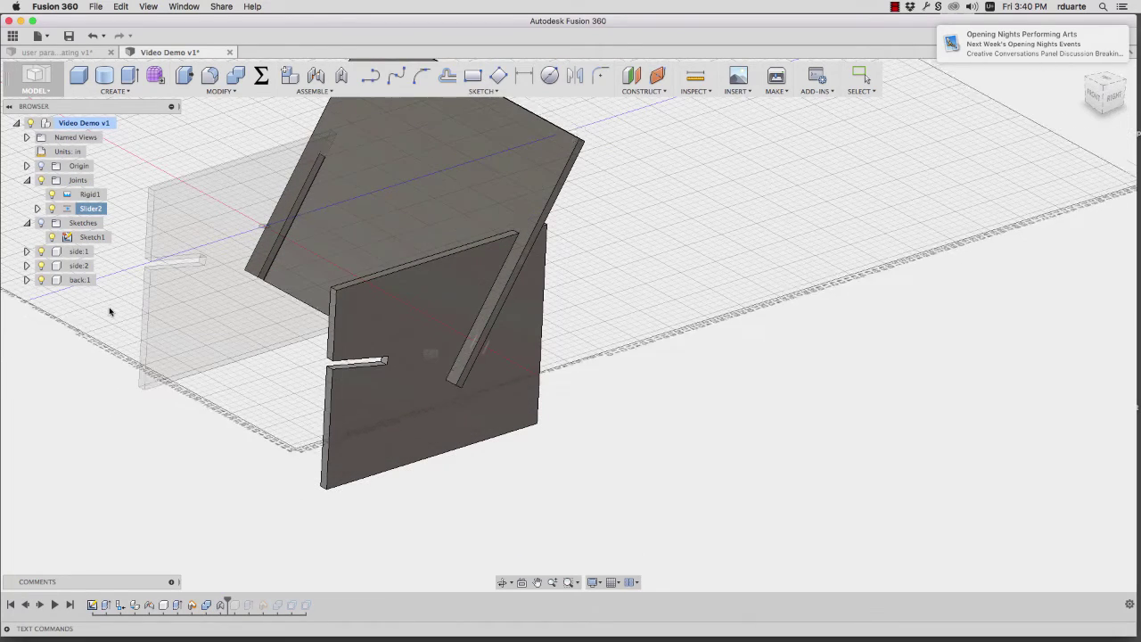
pyautogui.click(90, 210)
pyautogui.rightClick(90, 210)
pyautogui.click(125, 236)
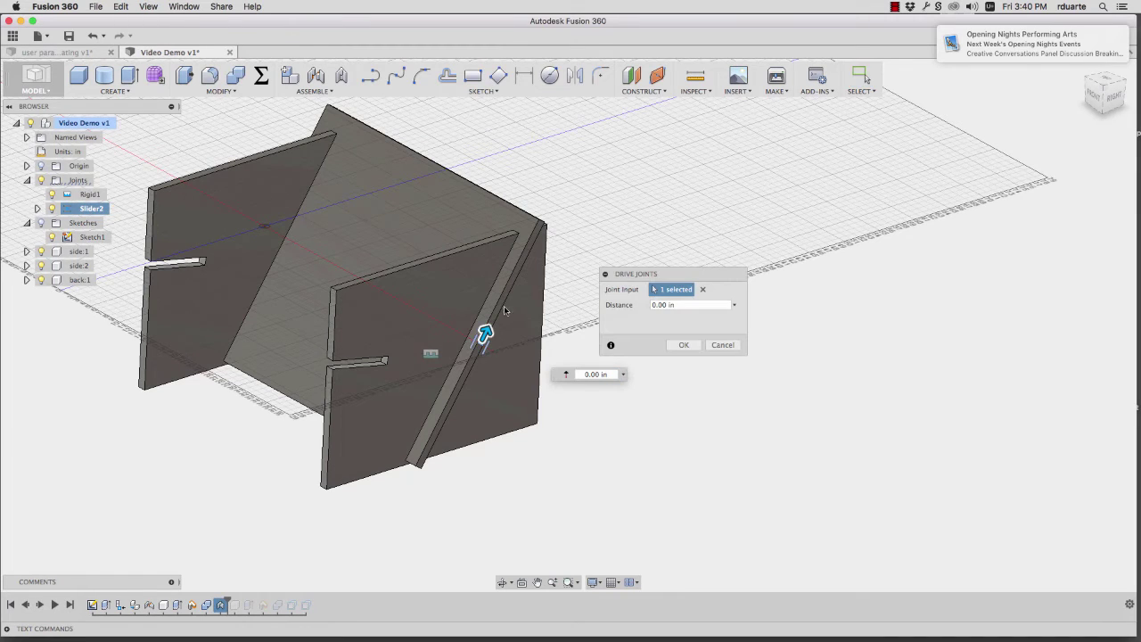
pyautogui.moveTo(484, 331); pyautogui.dragTo(683, 406)
# Close Drive Joints and pan to recentre the chair with its bottom:1 seat panel
pyautogui.click(733, 344)
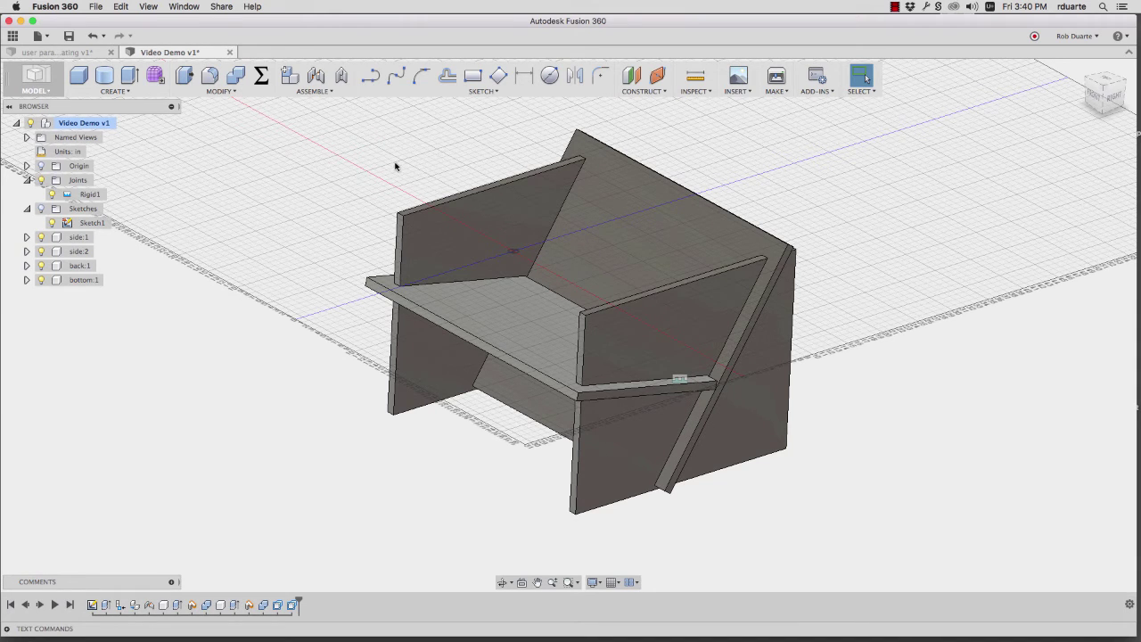
pyautogui.moveTo(396, 167); pyautogui.dragTo(354, 163, button='middle')
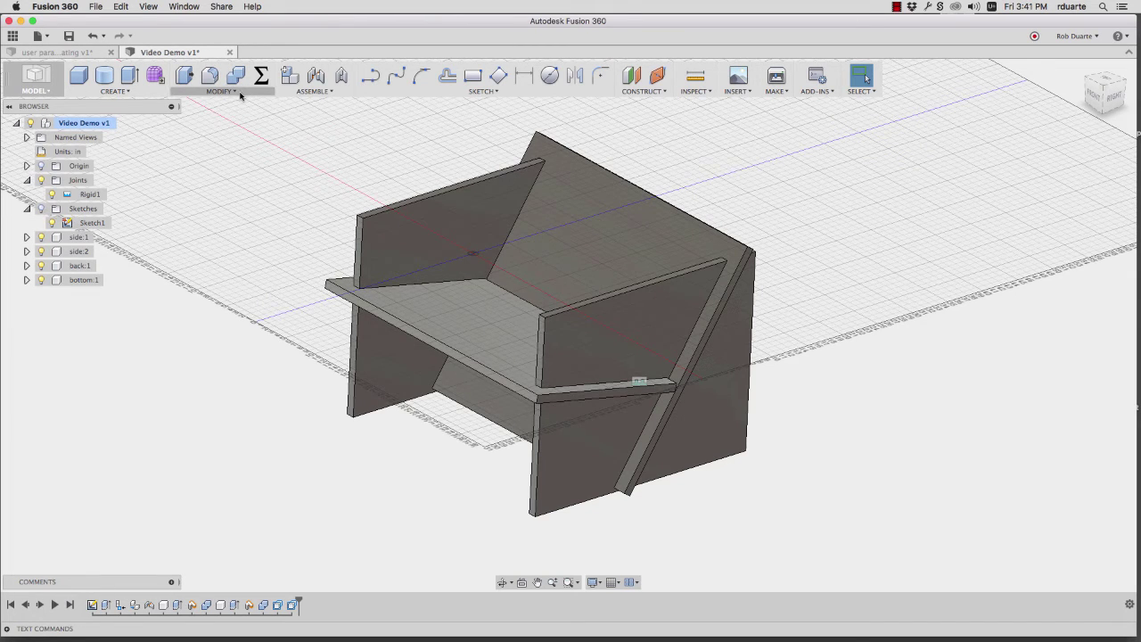
# Fillet the side panel's top front edge with a 6.50 in radius
pyautogui.click(211, 76)
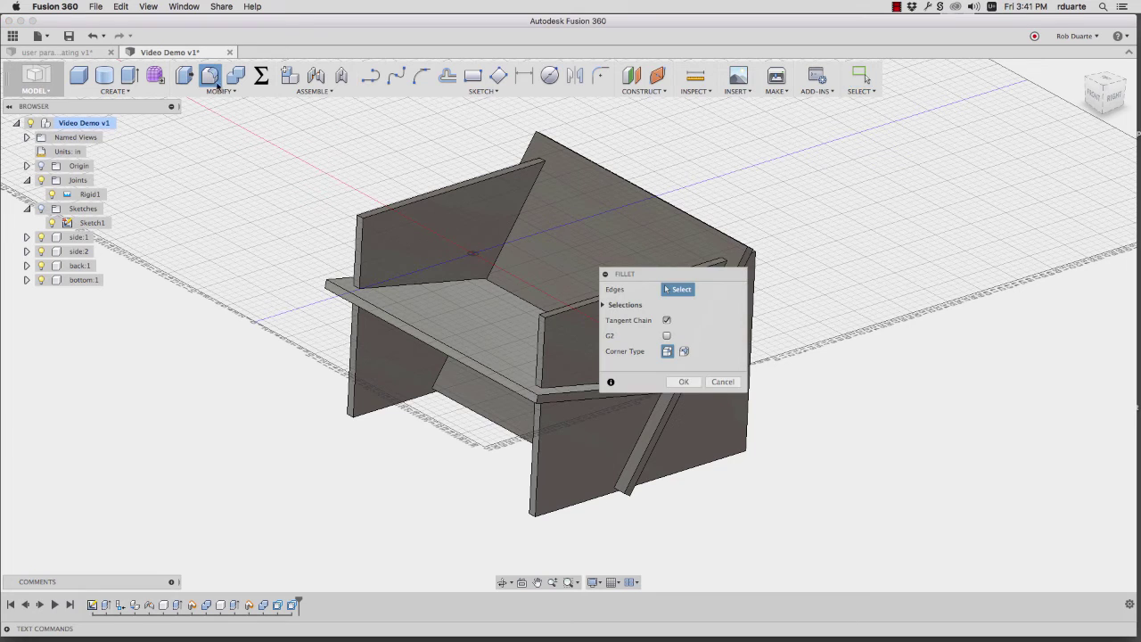
pyautogui.click(359, 218)
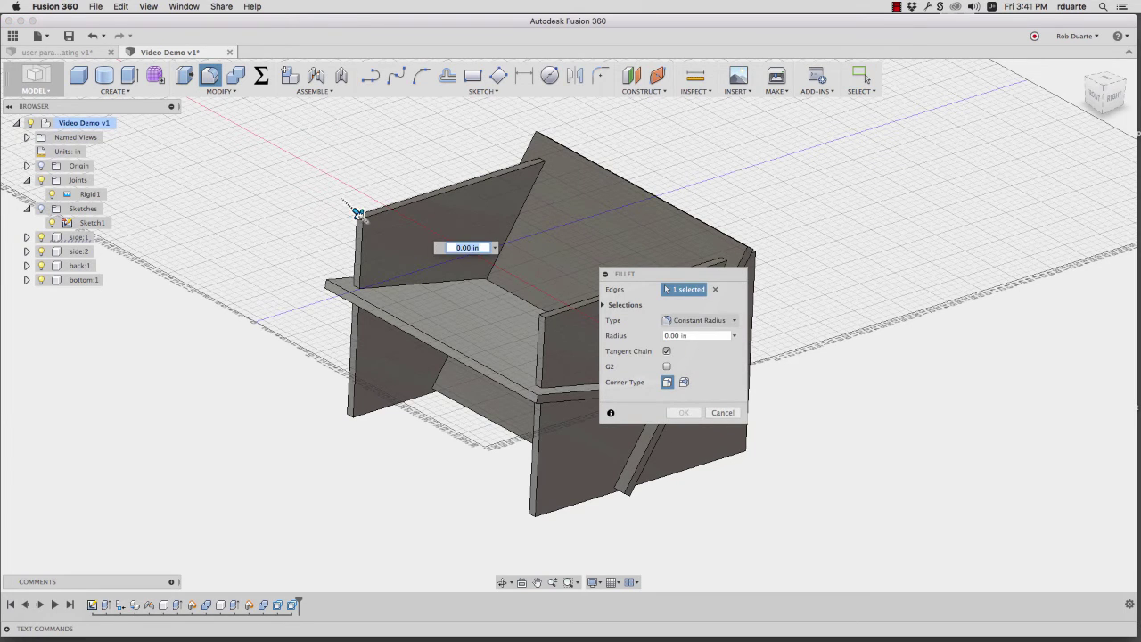
pyautogui.moveTo(357, 214); pyautogui.dragTo(370, 225)
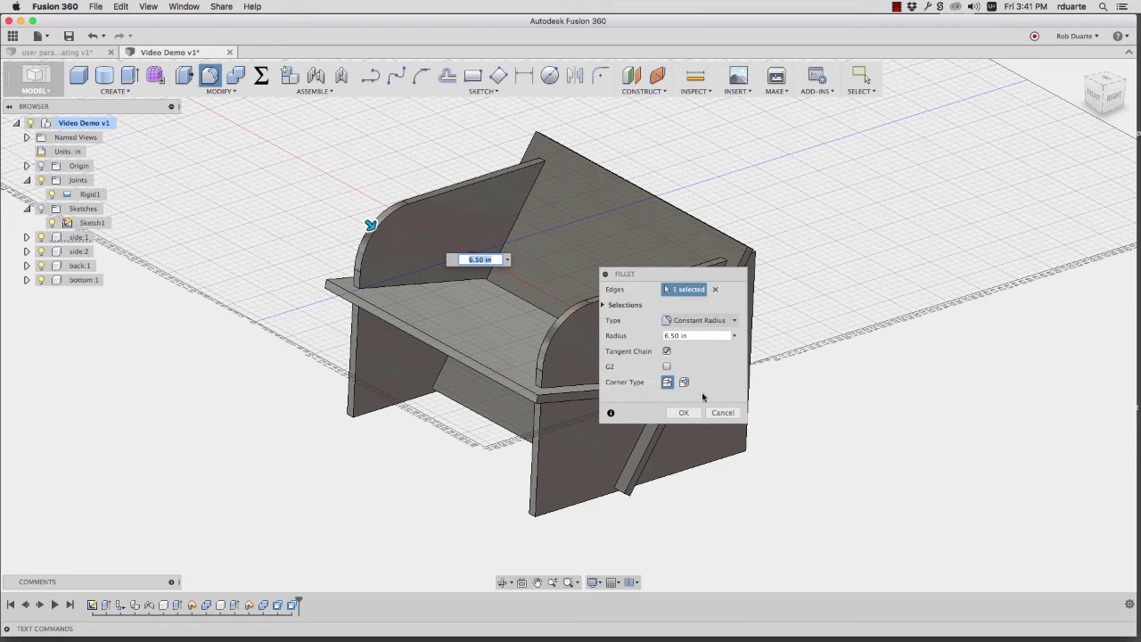
pyautogui.click(685, 413)
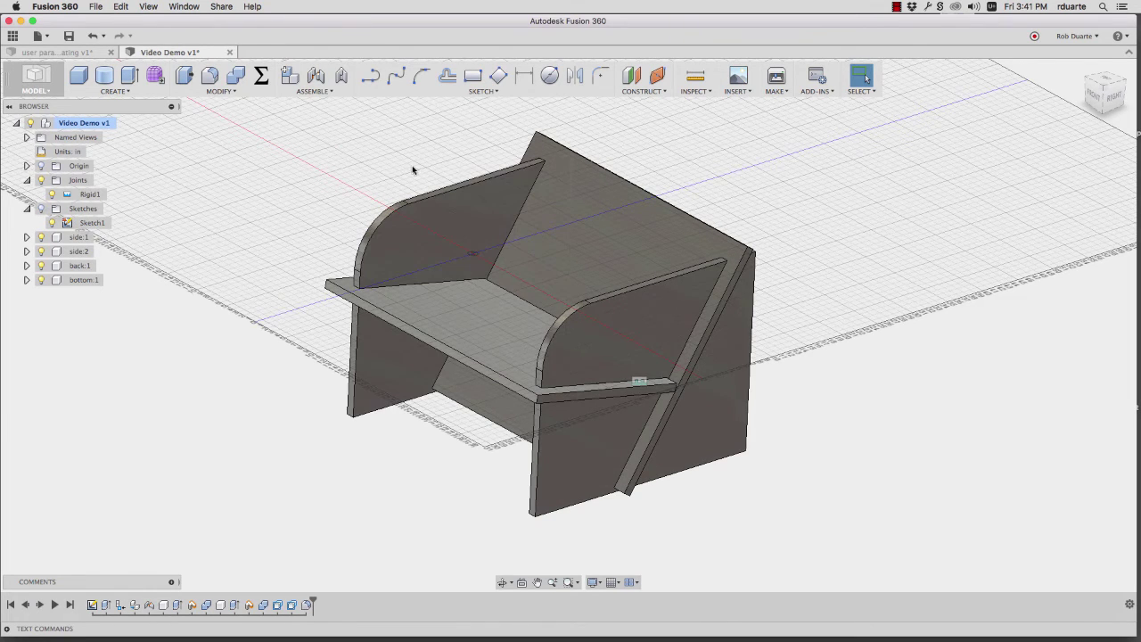
# Sketch a circle on the side panel's outer face below the rounded corner, then finish the sketch
pyautogui.click(477, 92)
pyautogui.click(478, 103)
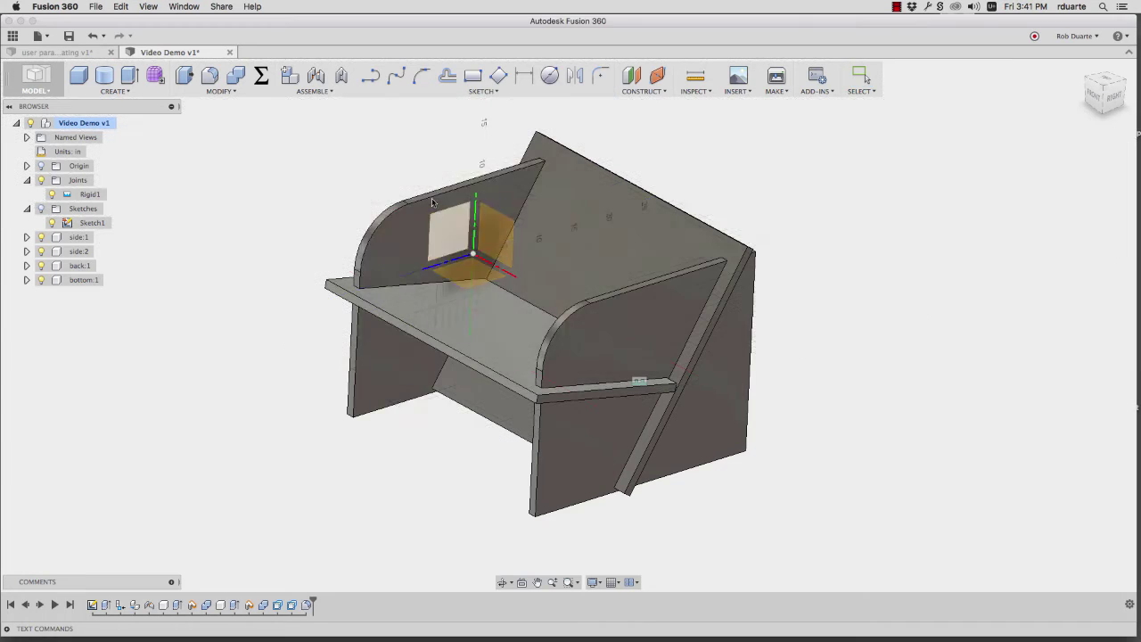
pyautogui.click(466, 251)
pyautogui.click(549, 75)
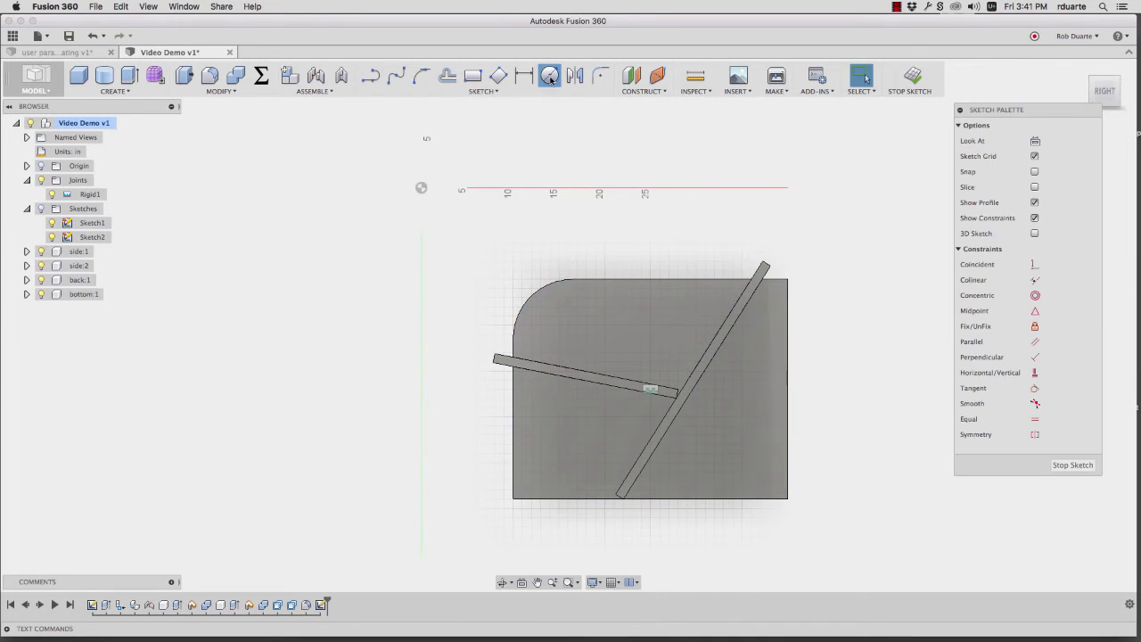
pyautogui.click(617, 313)
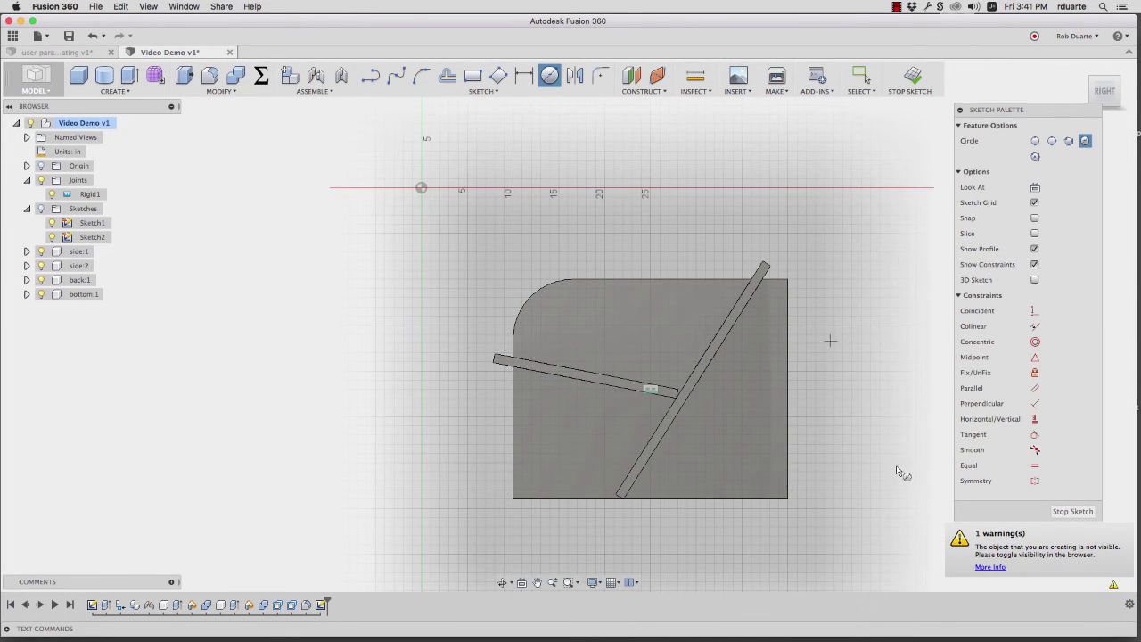
pyautogui.click(41, 209)
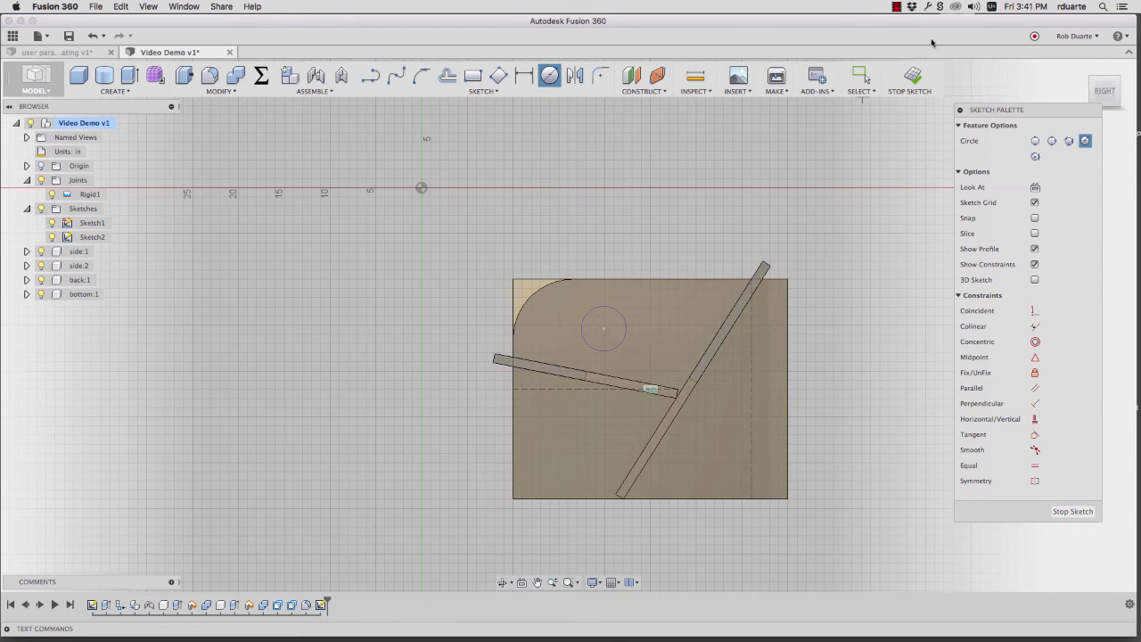
pyautogui.click(916, 79)
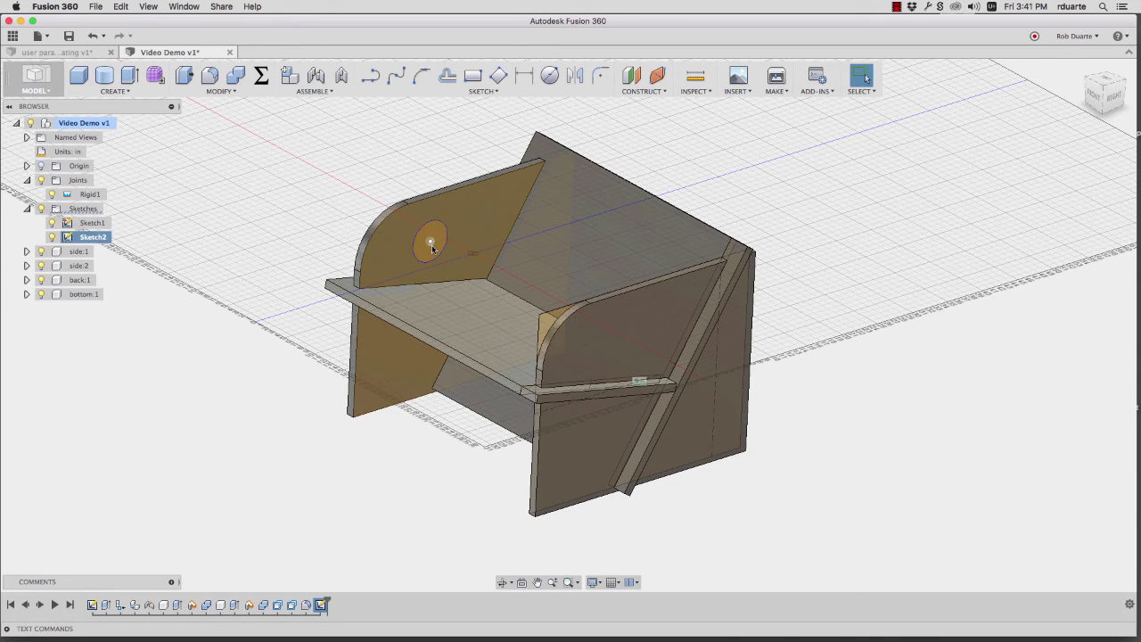
# Press Pull the circle as a cut with Extents set to All through both panels
pyautogui.click(186, 76)
pyautogui.moveTo(437, 245); pyautogui.dragTo(410, 230)
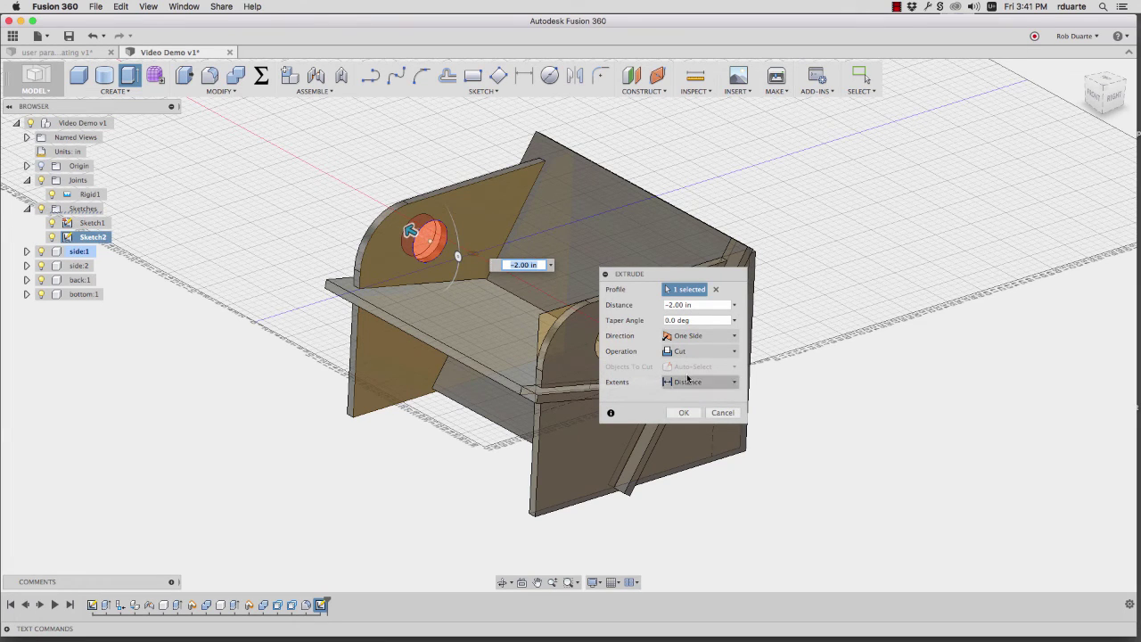
pyautogui.click(688, 382)
pyautogui.click(687, 423)
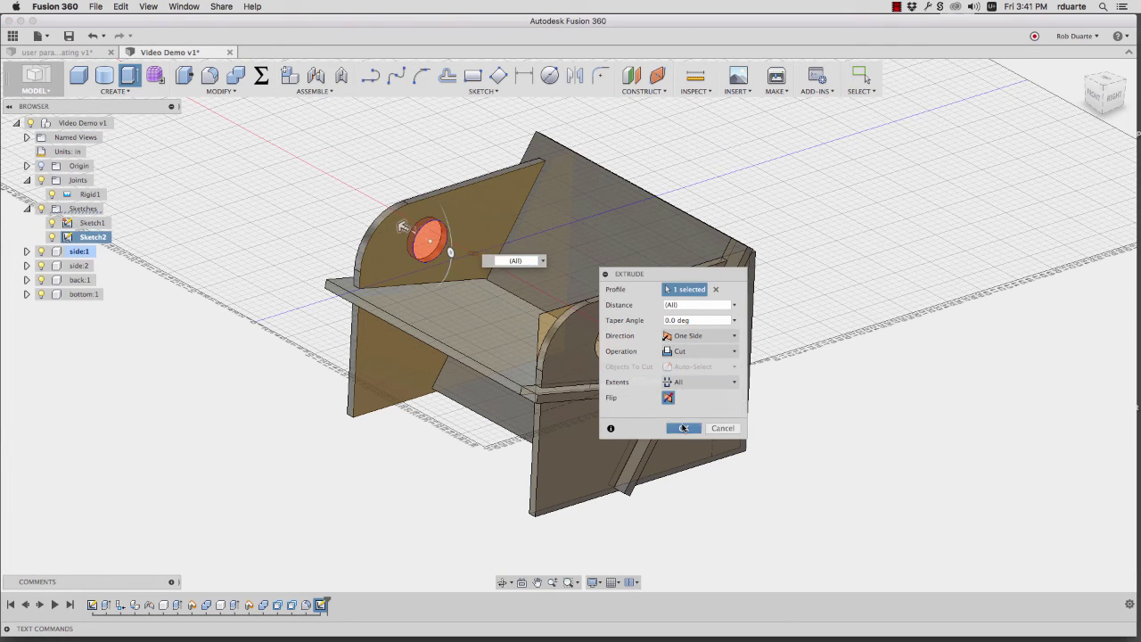
pyautogui.click(692, 428)
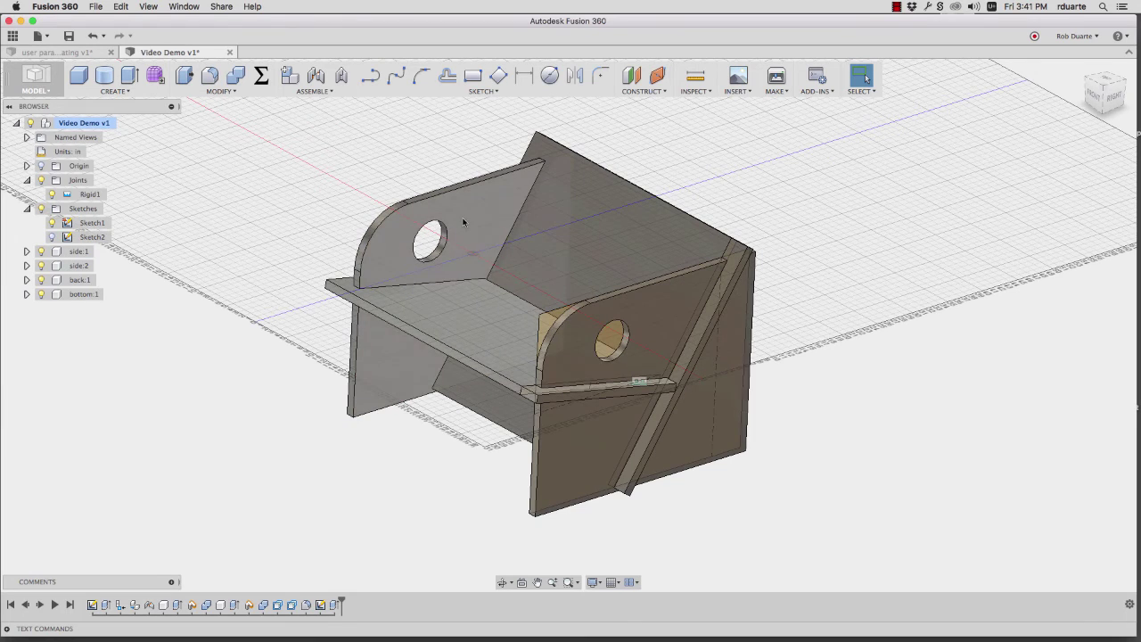
# Reopen Sketch2 for editing, zoom in on the hole circle, and bring up Project / Include
pyautogui.doubleClick(320, 605)
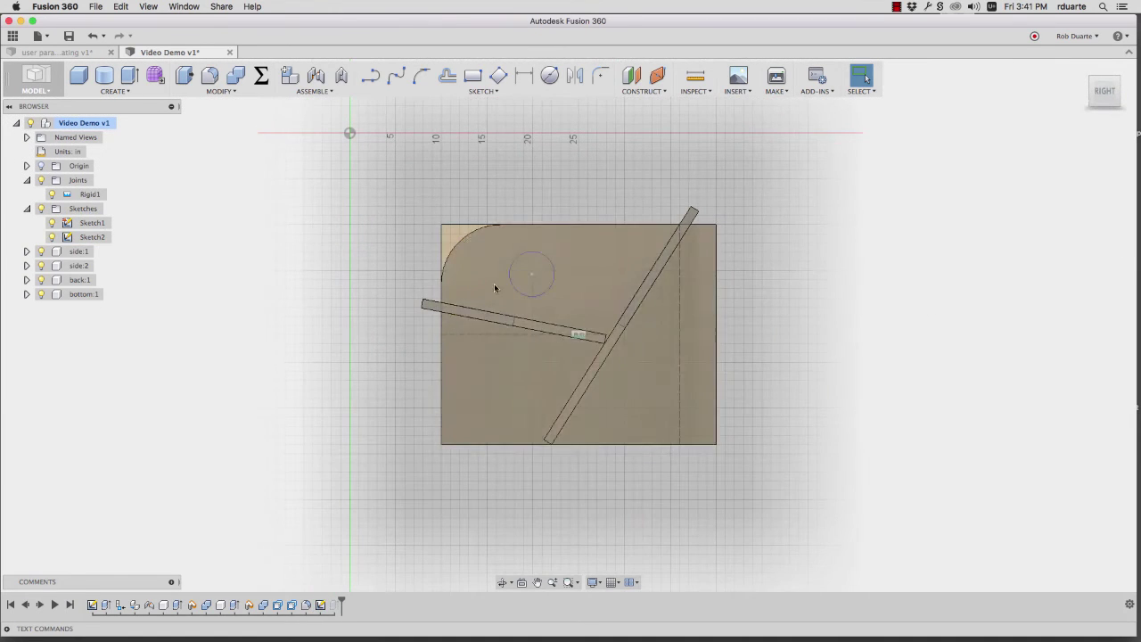
pyautogui.scroll(2, 535, 274)
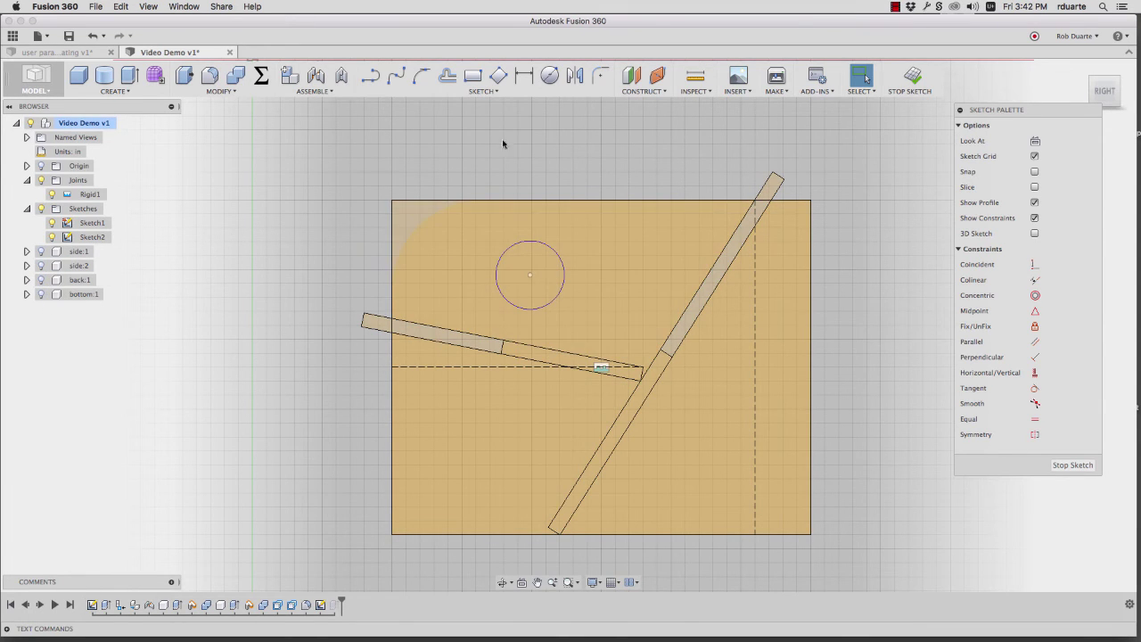
pyautogui.click(524, 75)
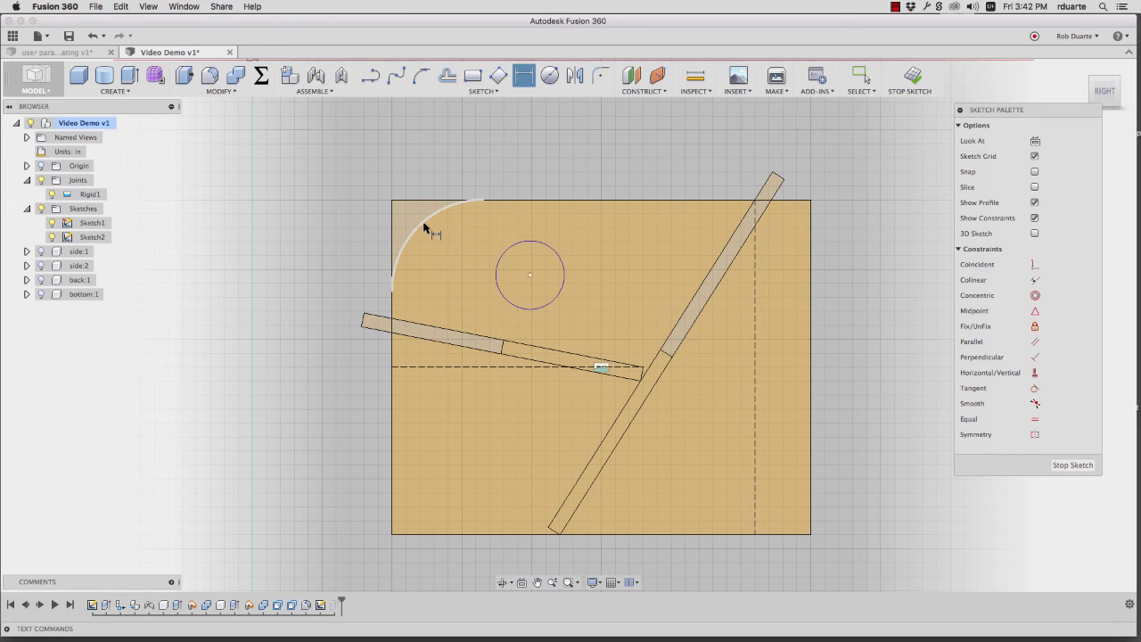
pyautogui.press('Escape')
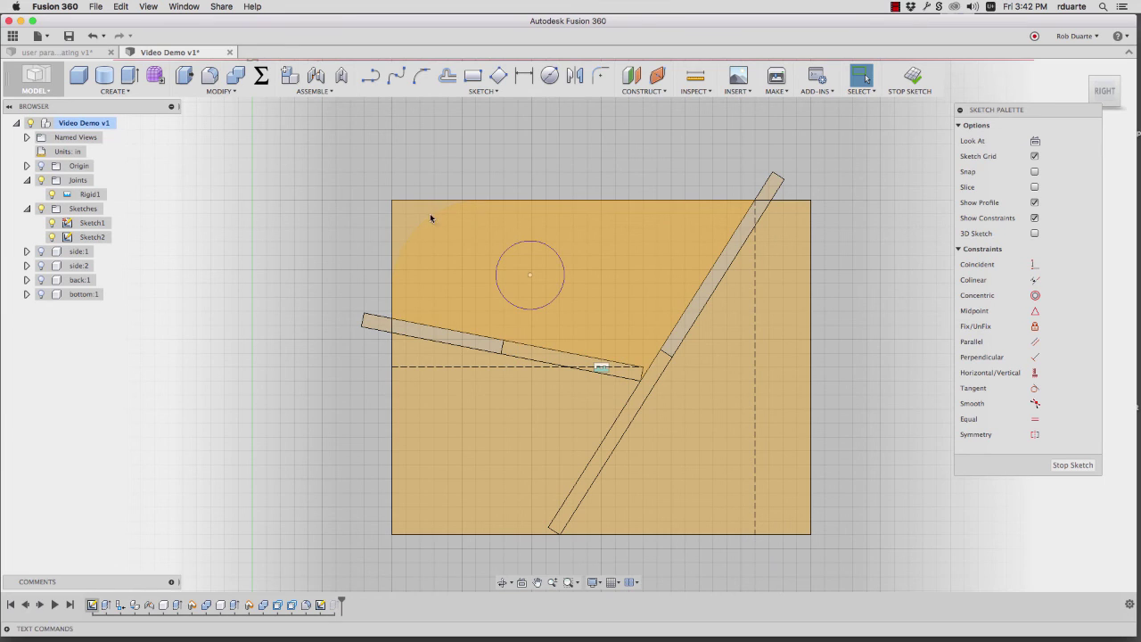
pyautogui.click(482, 91)
# Project the side:1 face outline into Sketch2, then return to the Right view and hide side:1
pyautogui.moveTo(495, 352)
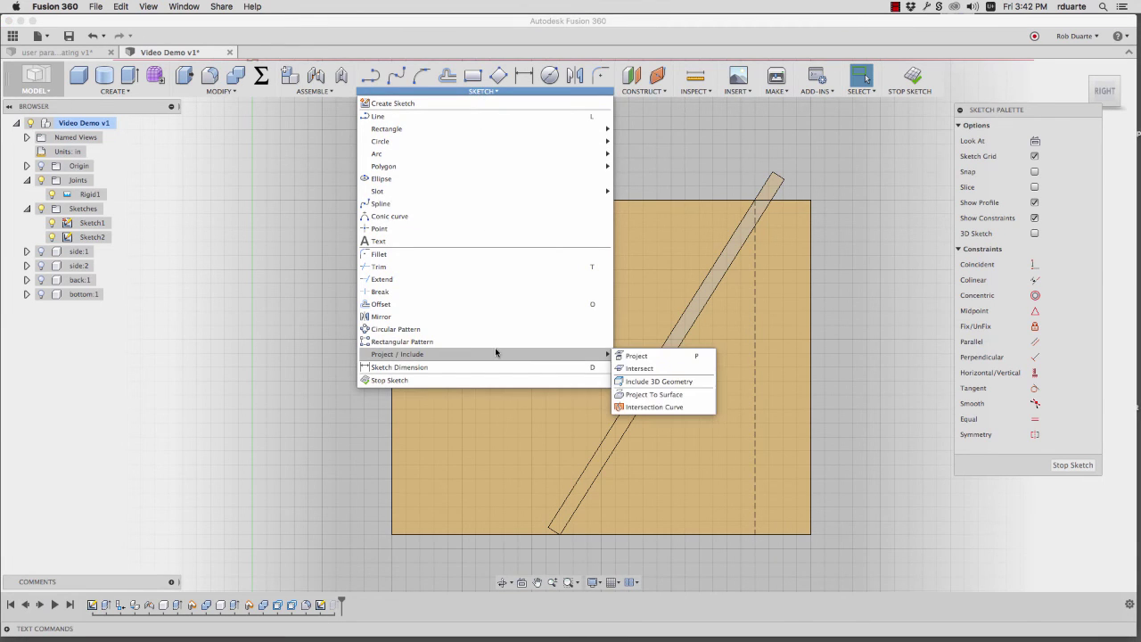
pyautogui.click(636, 356)
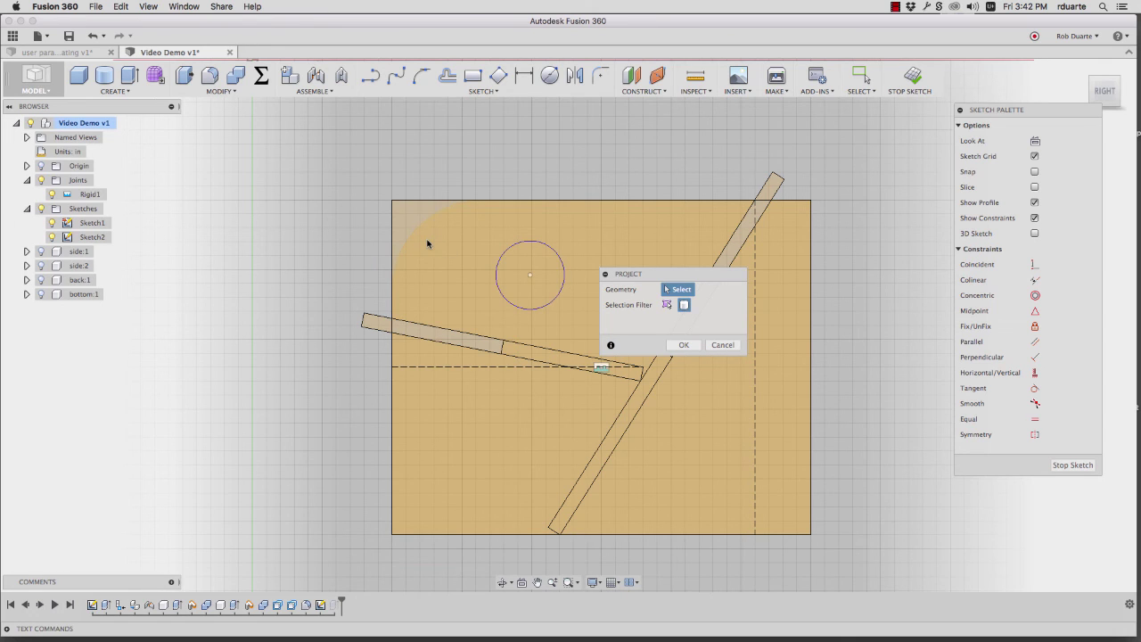
pyautogui.moveTo(276, 265)
pyautogui.keyDown('shift'); pyautogui.mouseDown(button='middle')
pyautogui.moveTo(45, 270)
pyautogui.moveTo(101, 265)
pyautogui.moveTo(77, 257)
pyautogui.mouseUp(button='middle'); pyautogui.keyUp('shift')
pyautogui.click(40, 251)
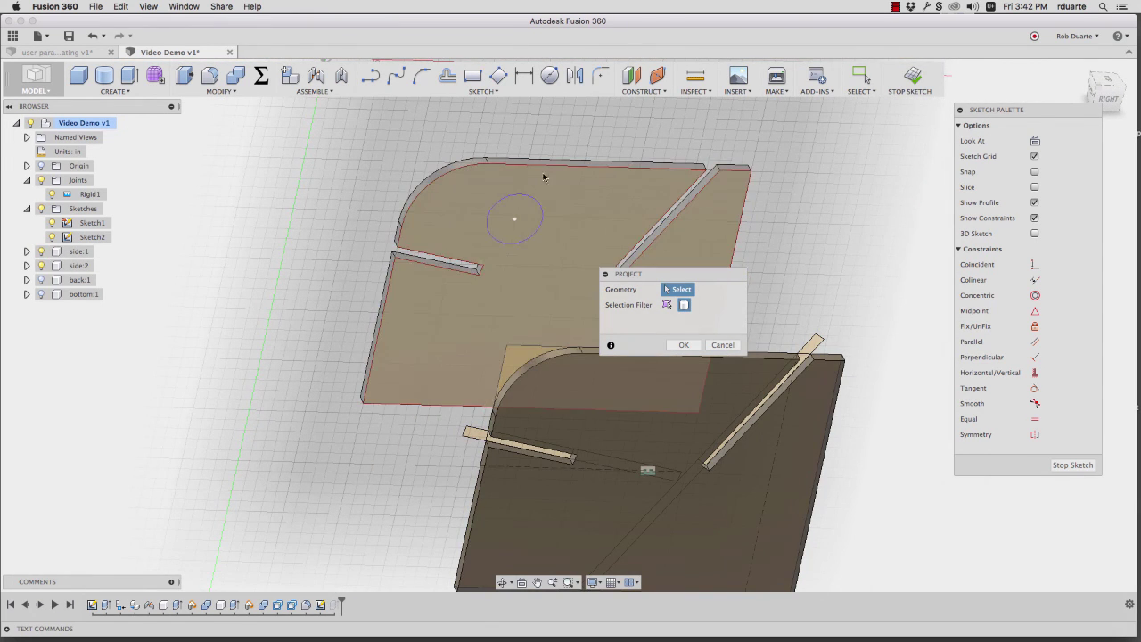
pyautogui.click(450, 185)
pyautogui.click(683, 345)
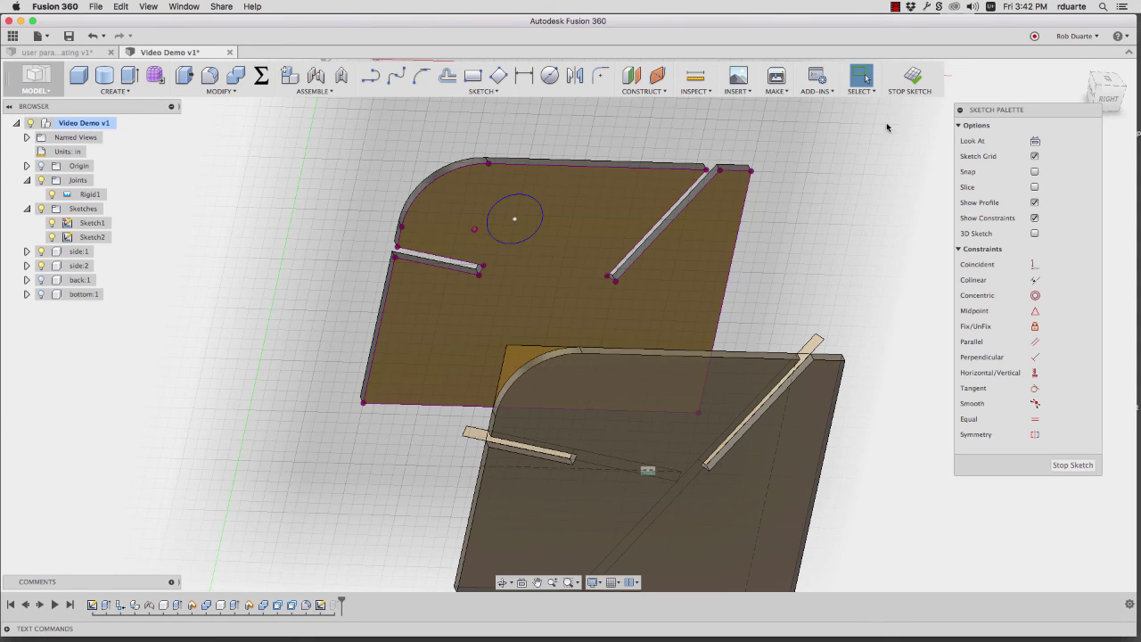
pyautogui.click(1107, 98)
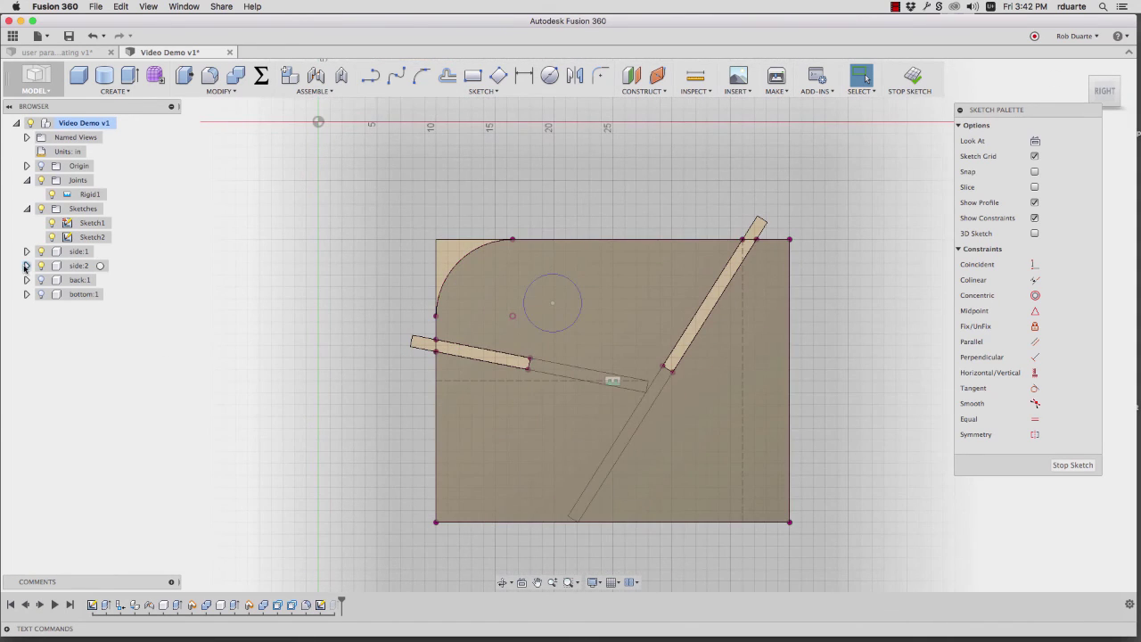
pyautogui.click(40, 251)
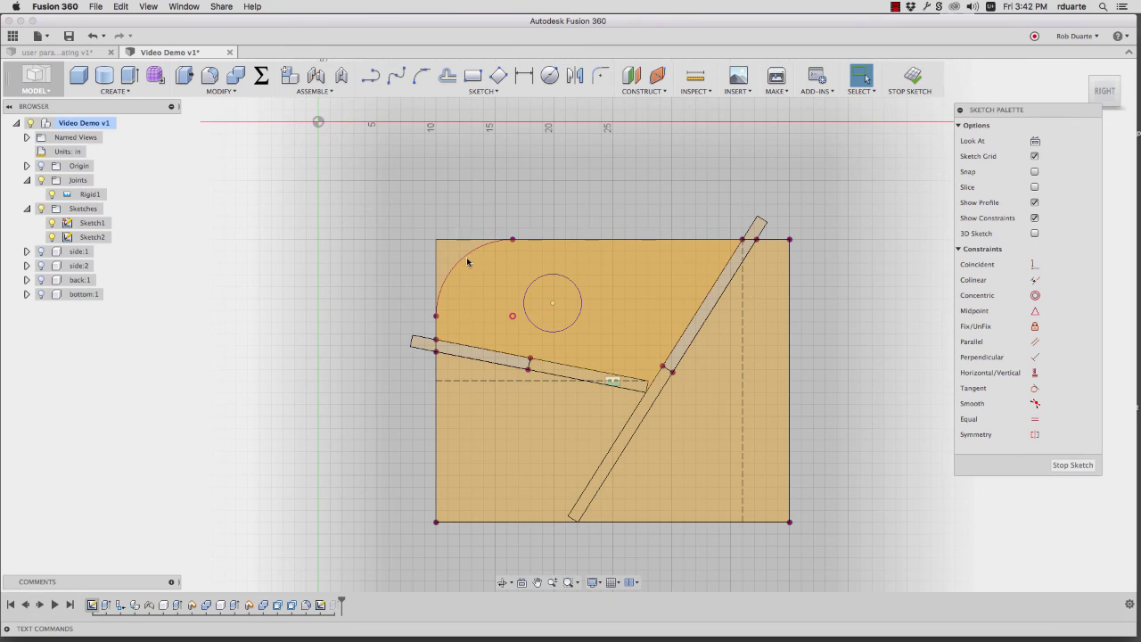